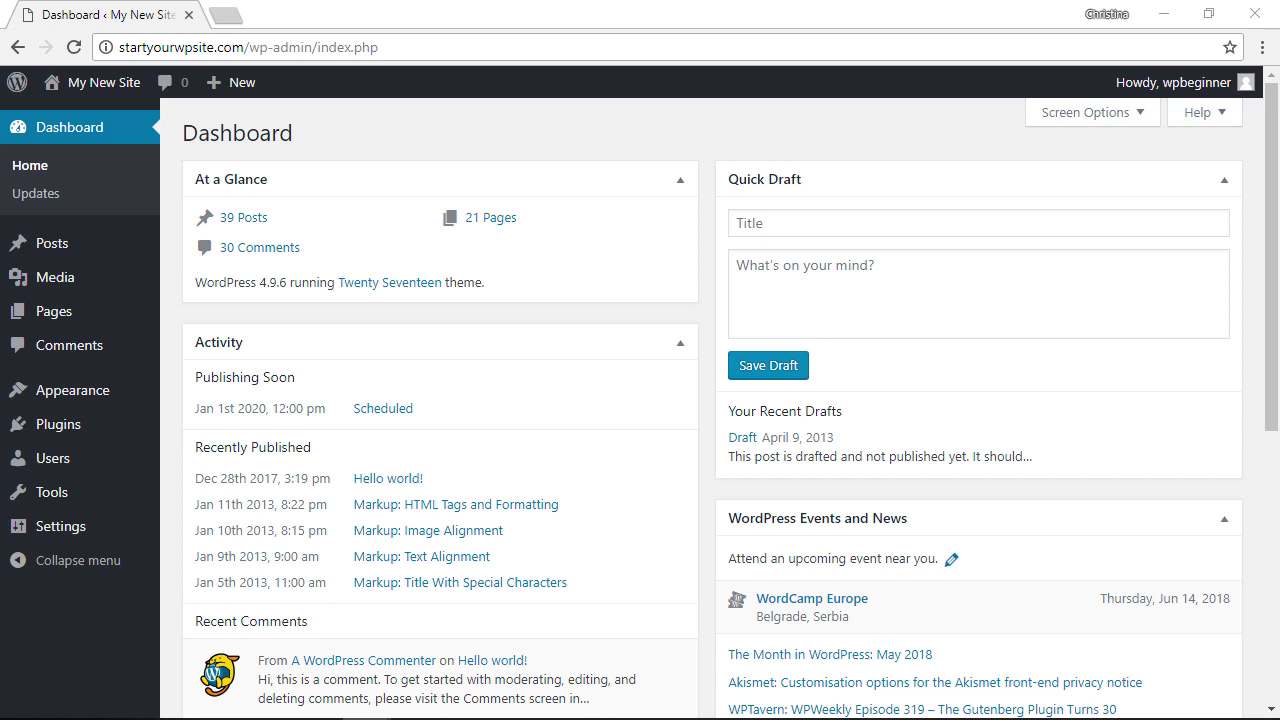
# Open the "Hello world!" post for editing from the list of all posts.
pyautogui.moveTo(110, 243)
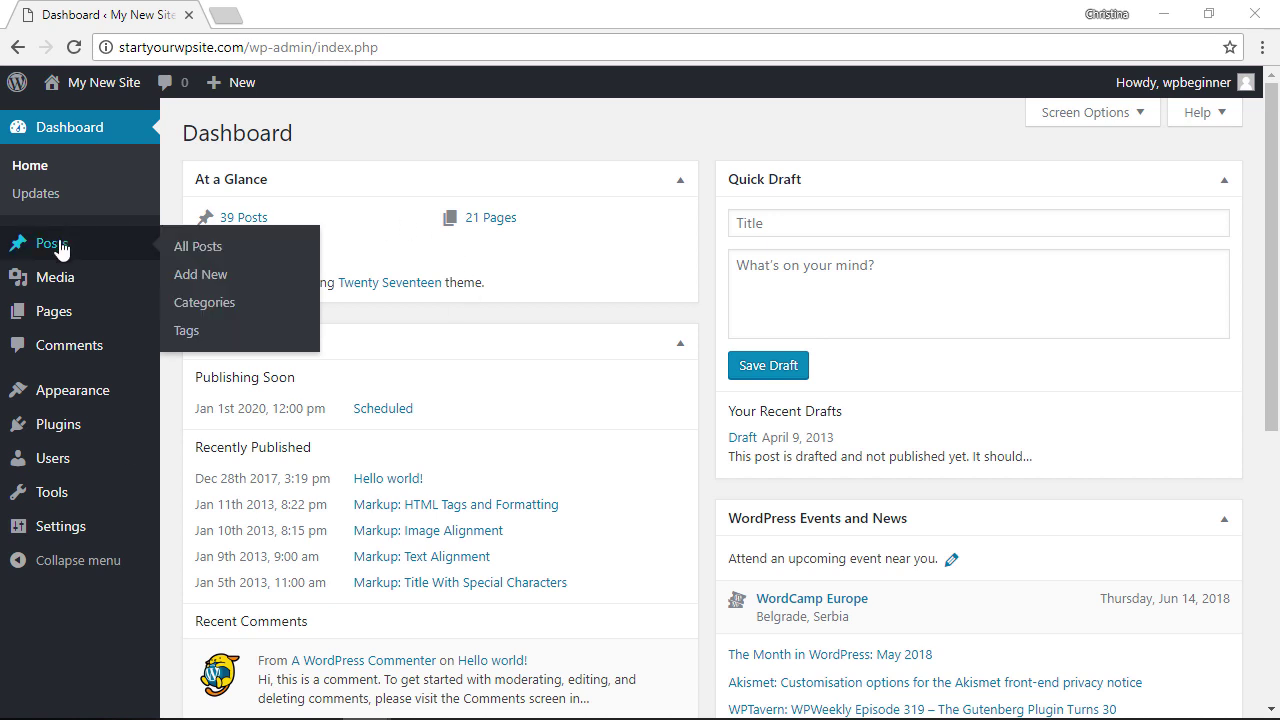
pyautogui.click(181, 248)
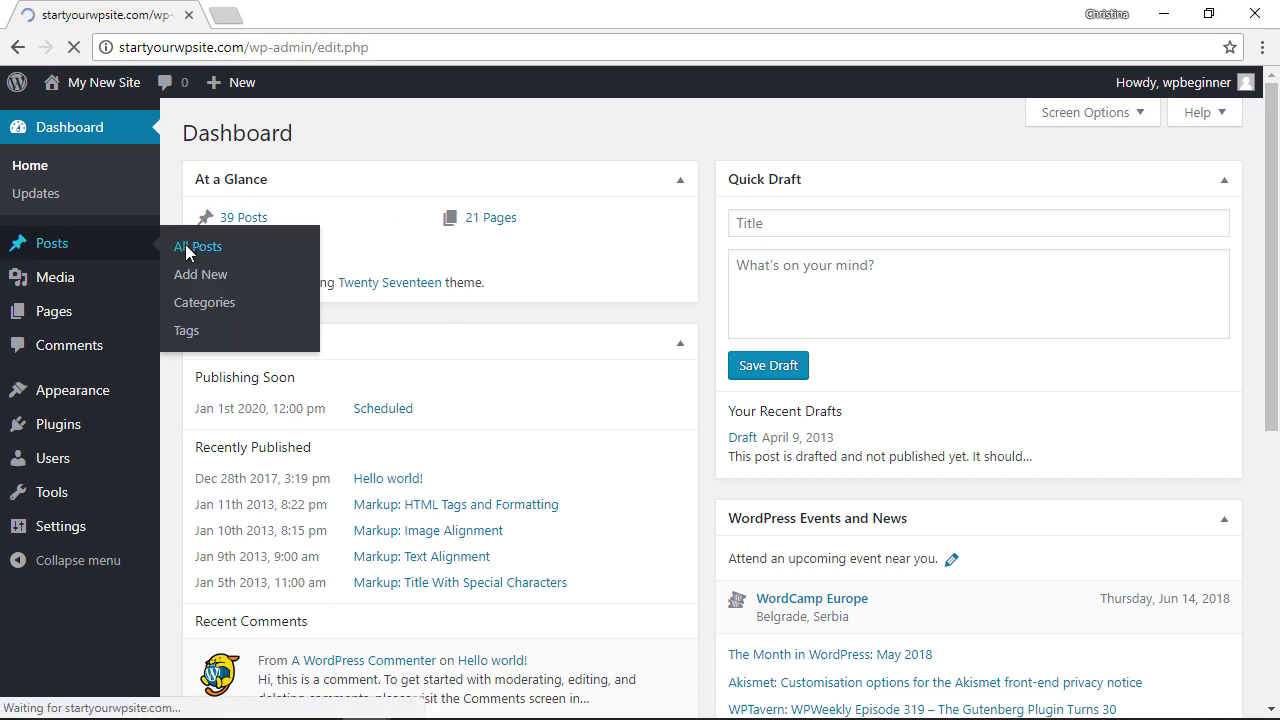
pyautogui.moveTo(191, 366)
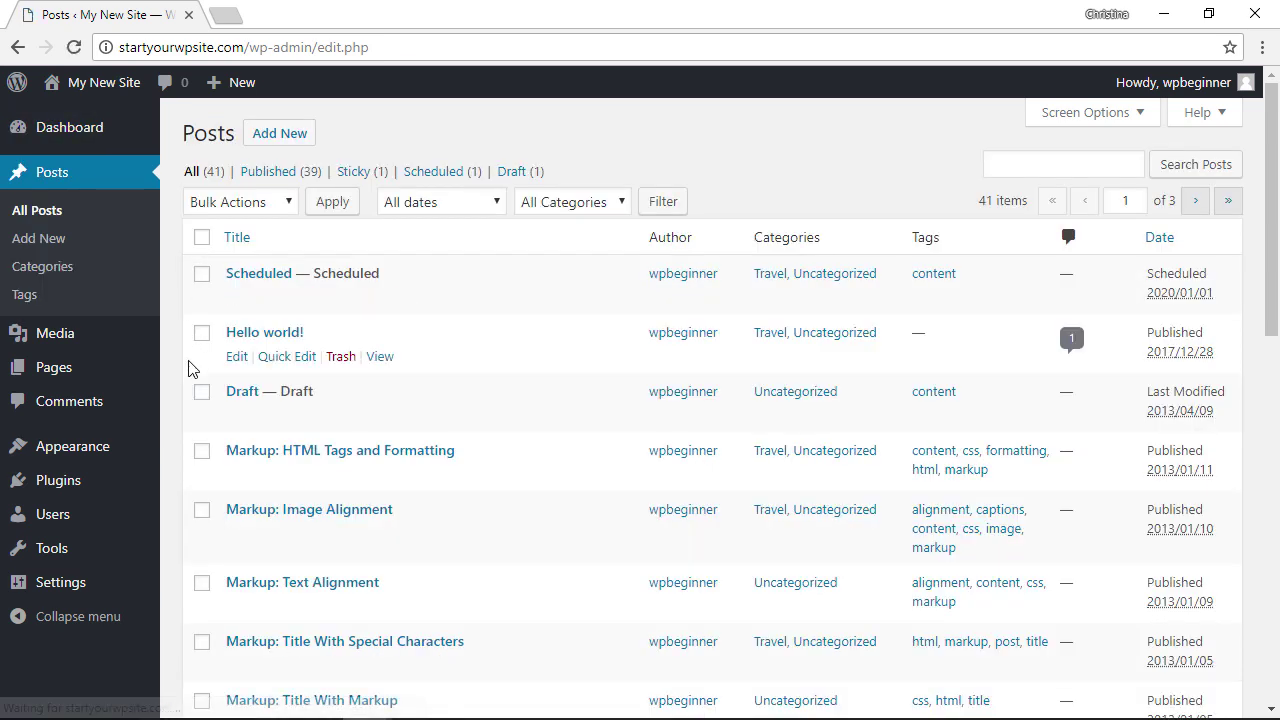
pyautogui.click(237, 357)
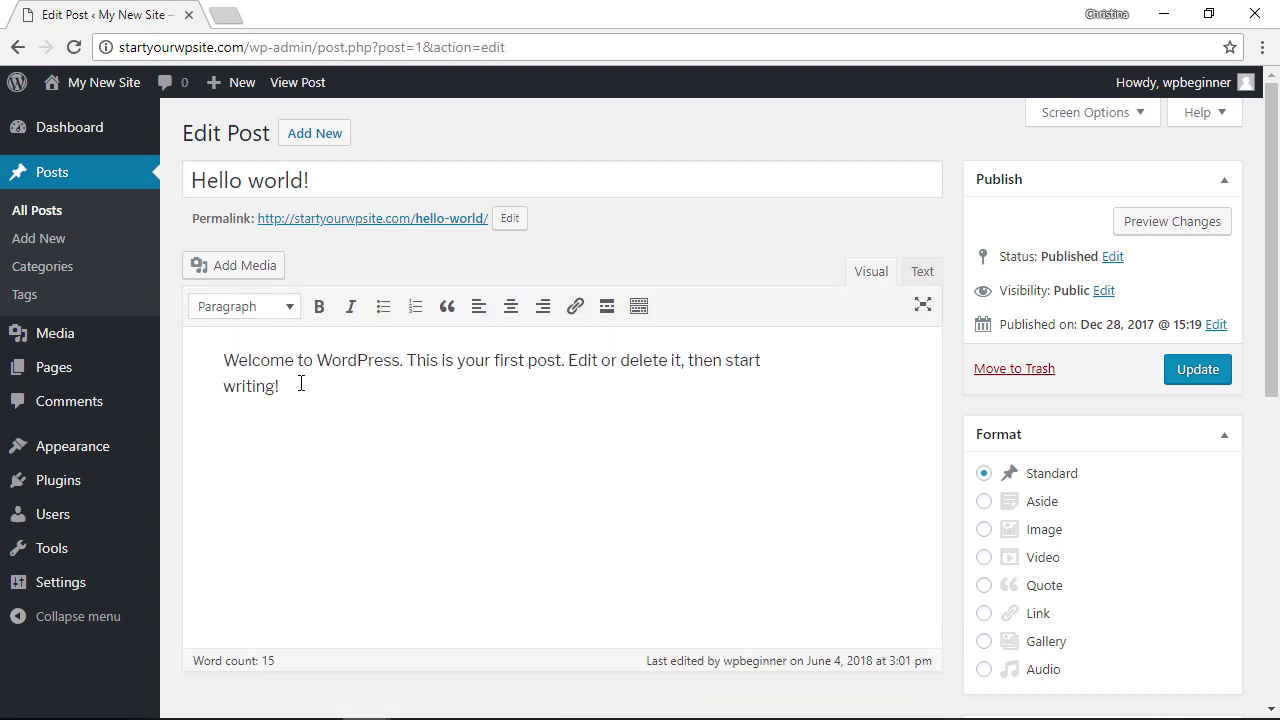
# Format the welcome text in the post body as Heading 5.
pyautogui.moveTo(297, 386); pyautogui.dragTo(227, 360)
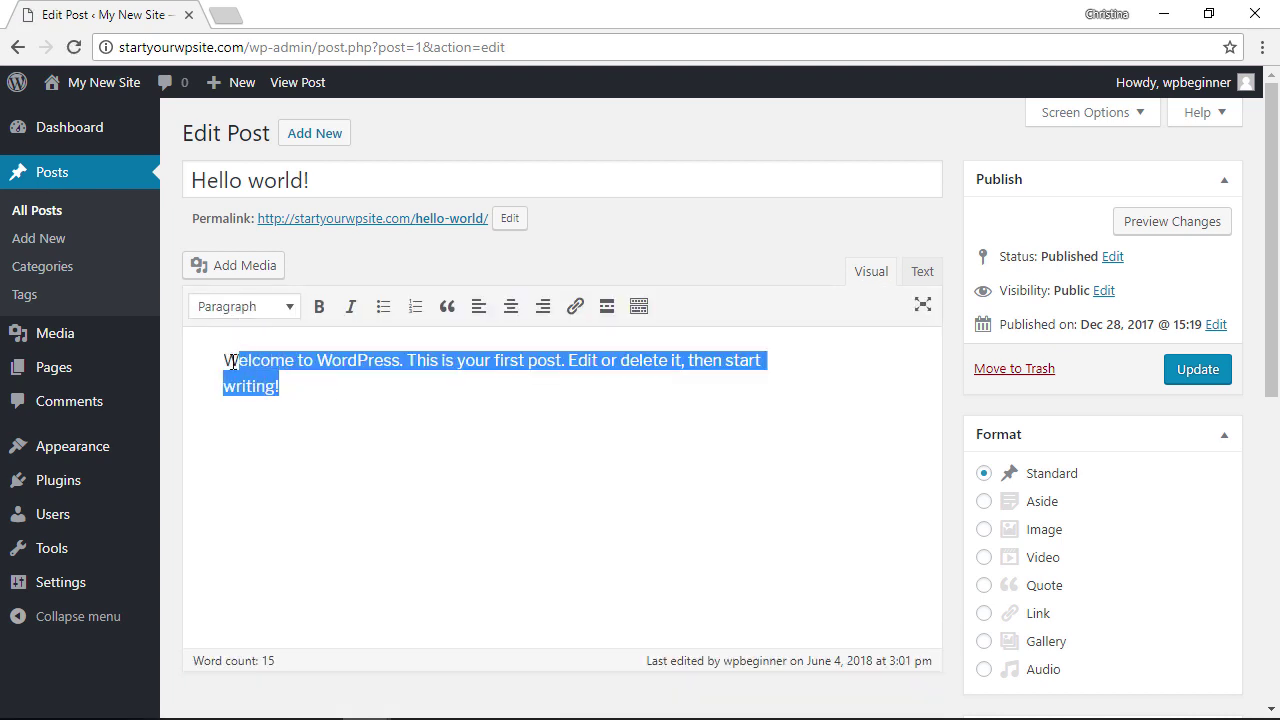
pyautogui.click(286, 308)
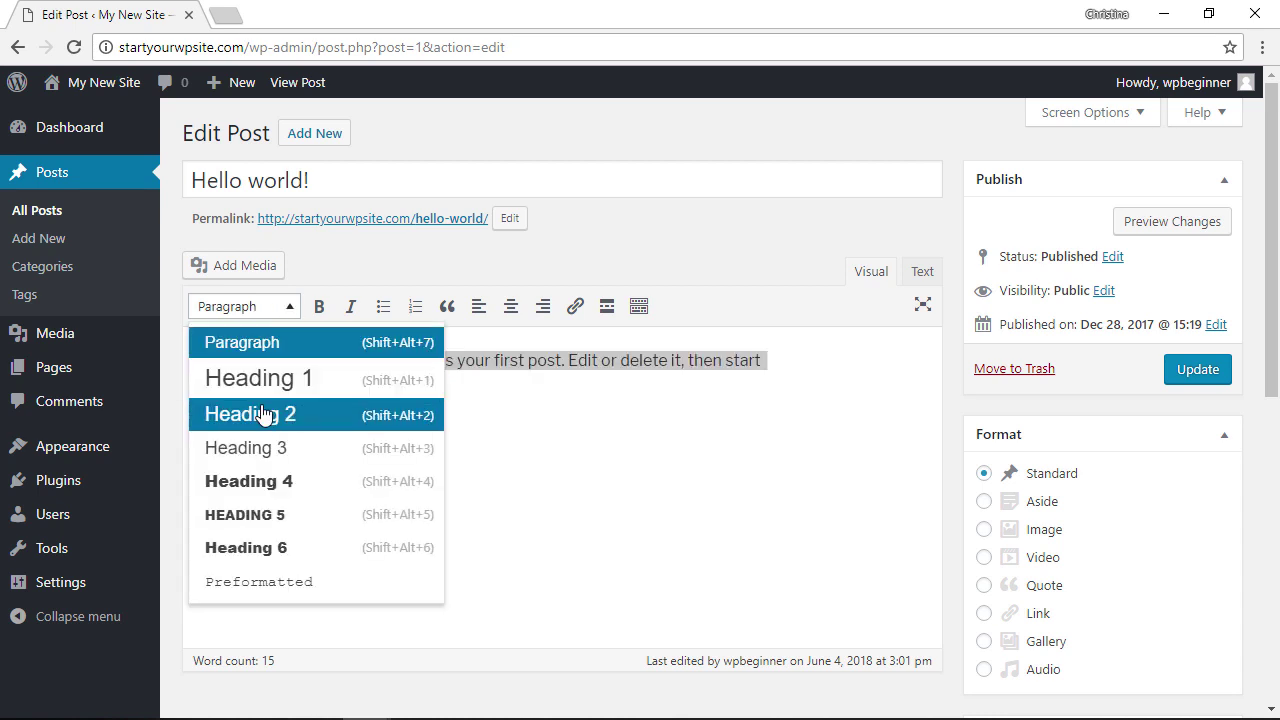
pyautogui.click(265, 514)
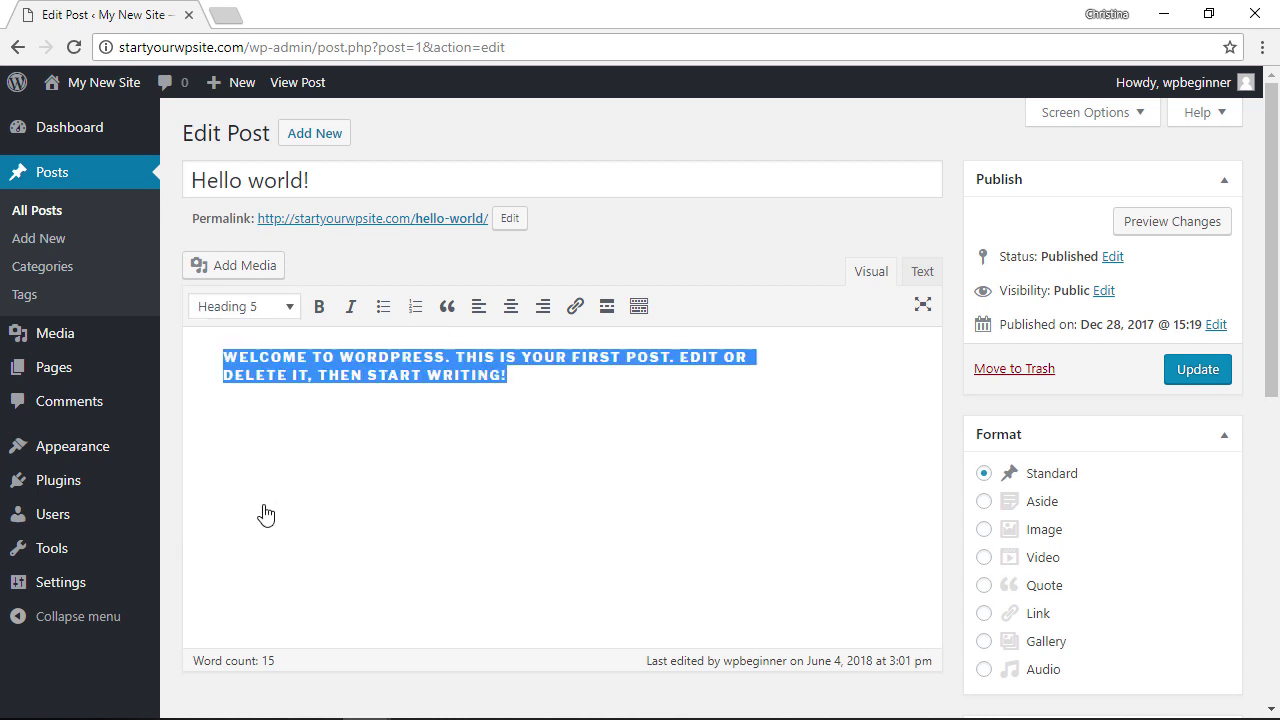
# Change the format of the post's welcome text to Heading 2.
pyautogui.click(249, 312)
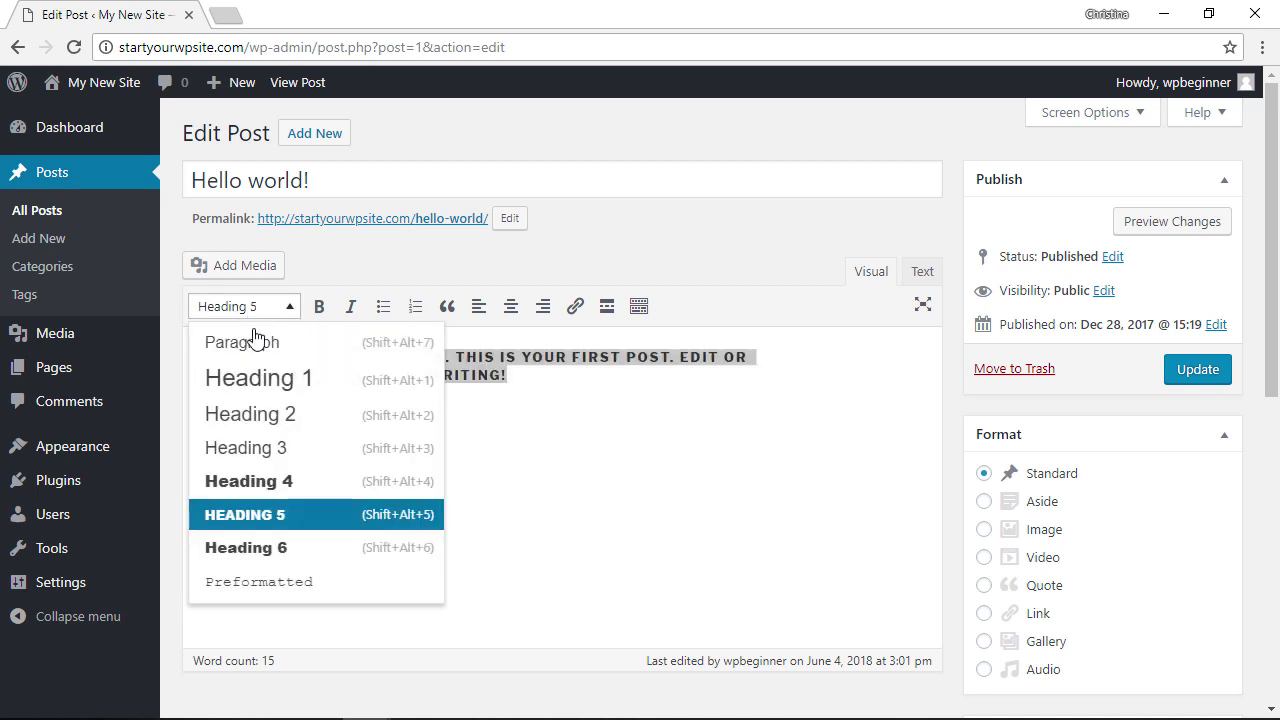
pyautogui.click(246, 398)
pyautogui.click(264, 312)
pyautogui.click(252, 418)
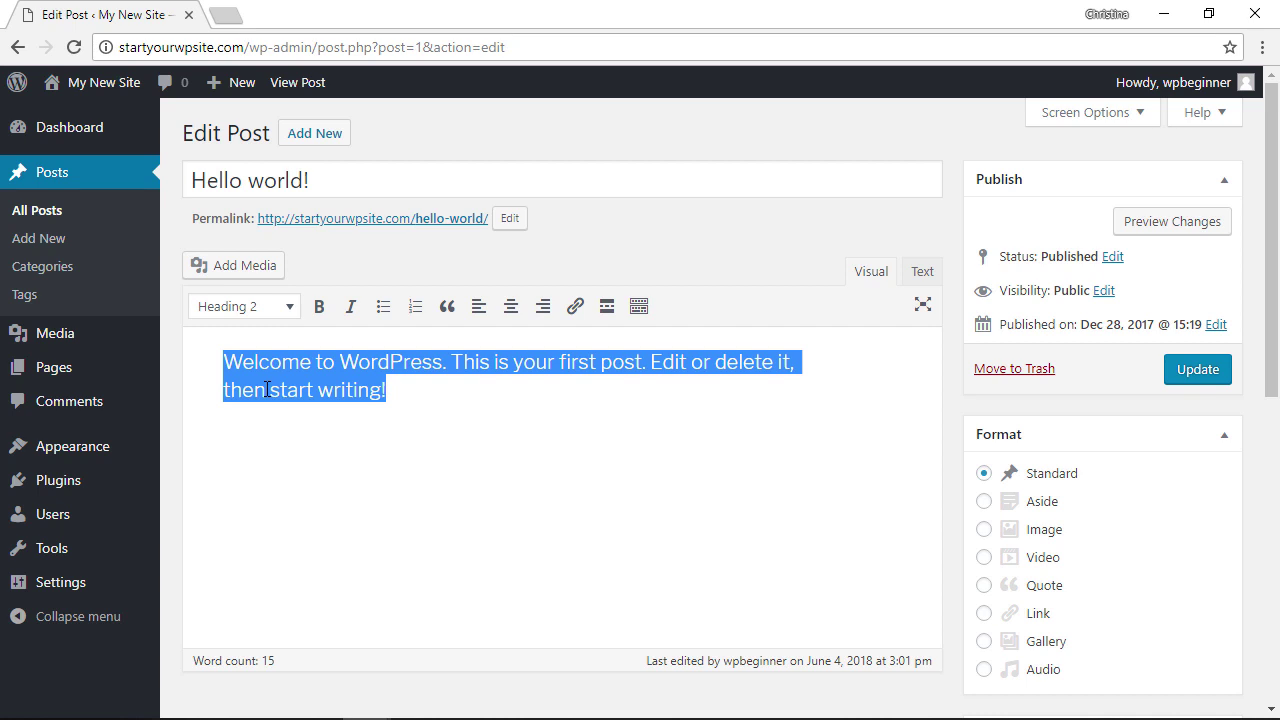
pyautogui.click(389, 394)
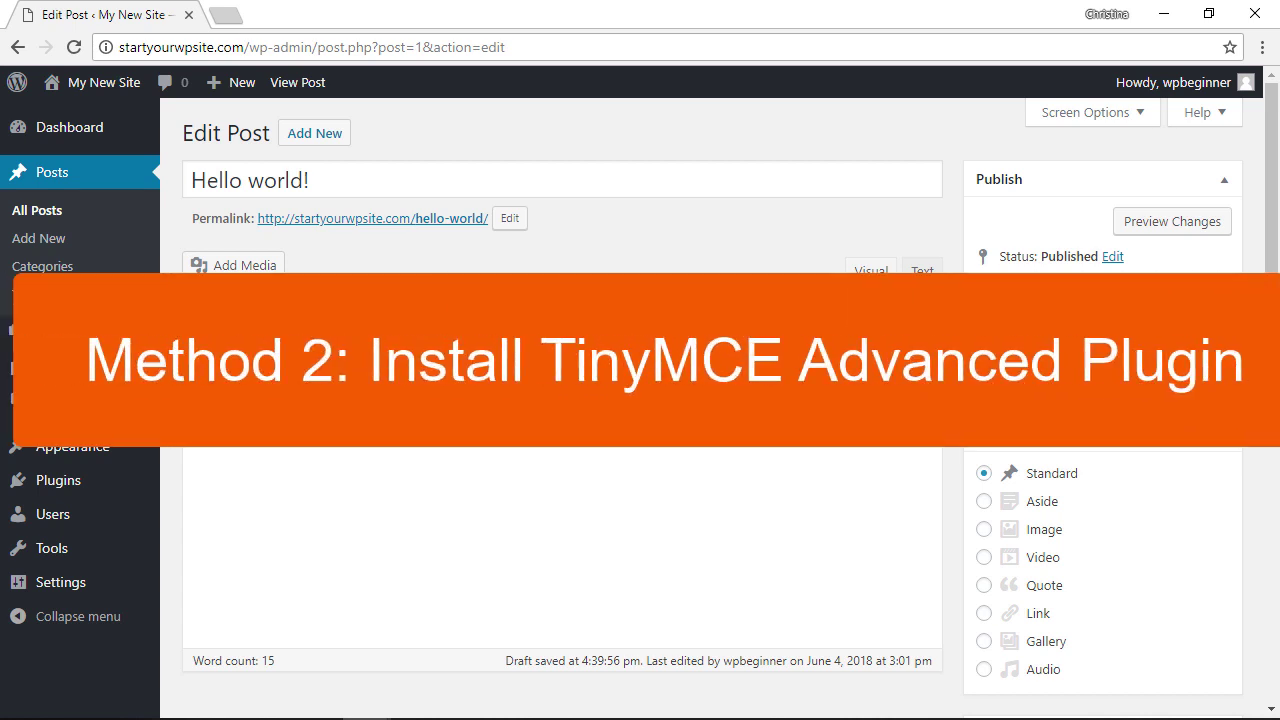
# Search the plugin directory for "tinymce advanced", and install and activate the TinyMCE Advanced plugin.
pyautogui.moveTo(62, 482)
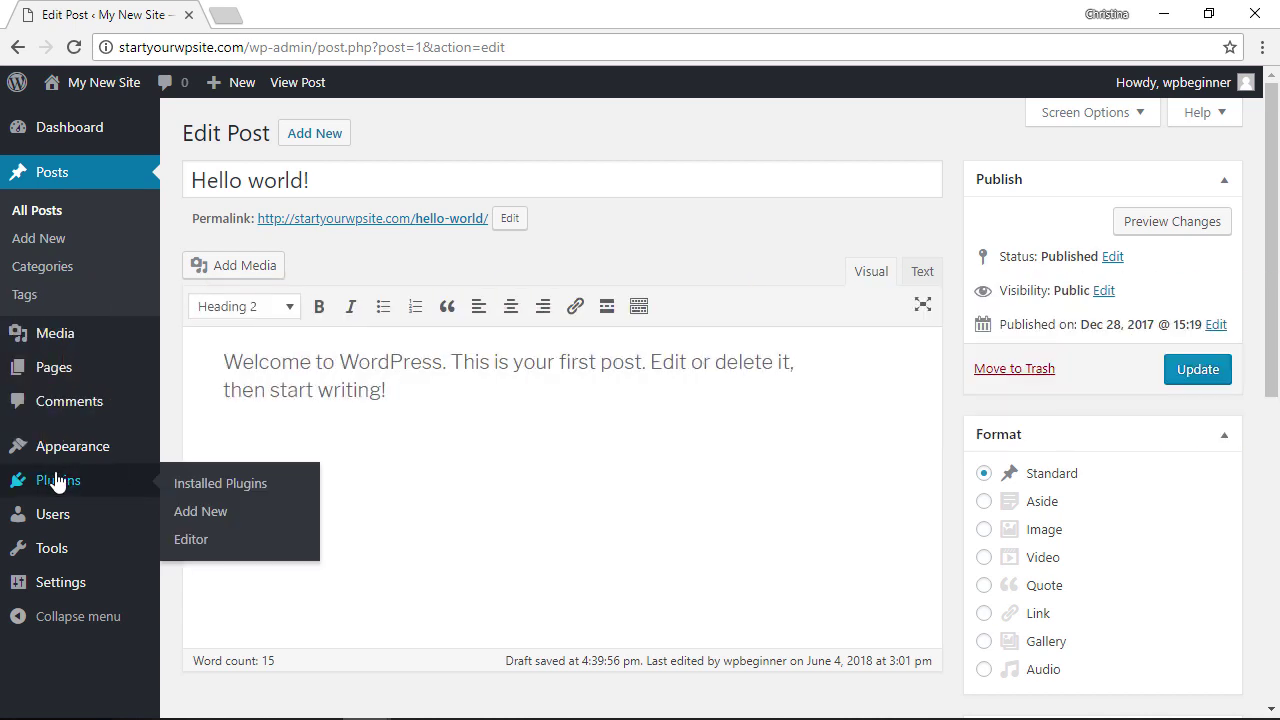
pyautogui.click(200, 520)
pyautogui.click(1025, 197)
pyautogui.write('tinymce')
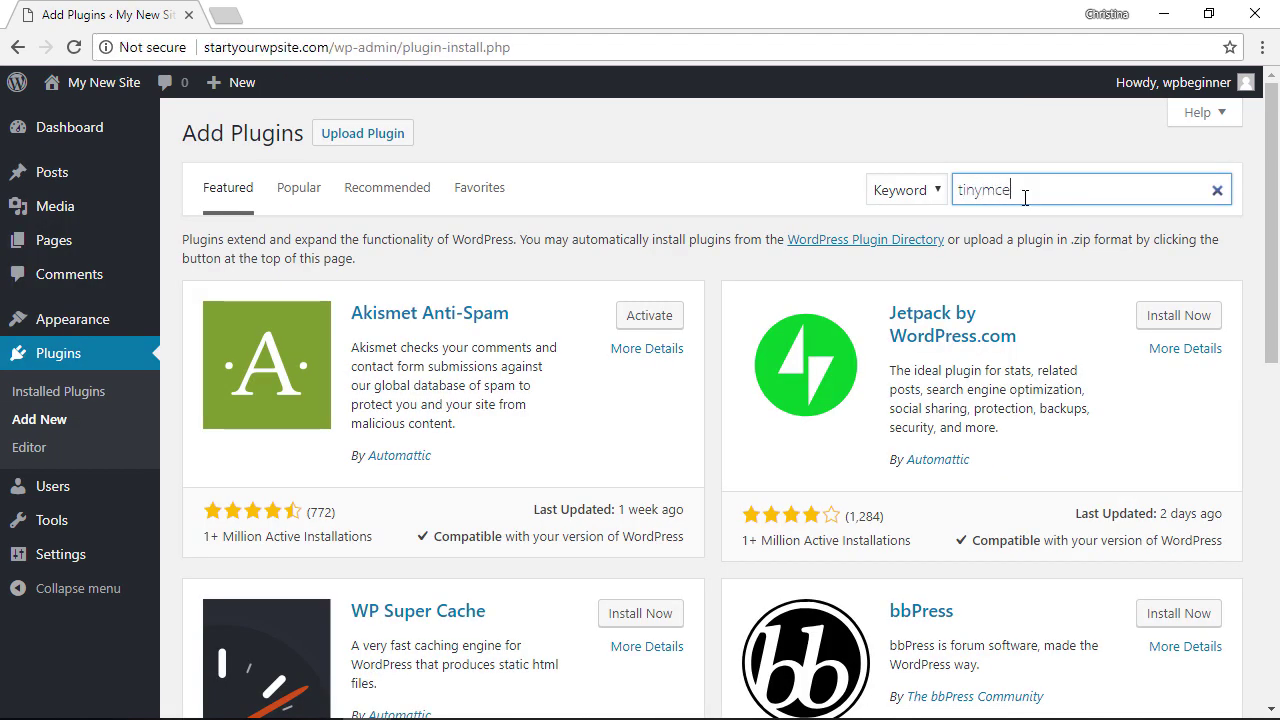
pyautogui.write(' advanced')
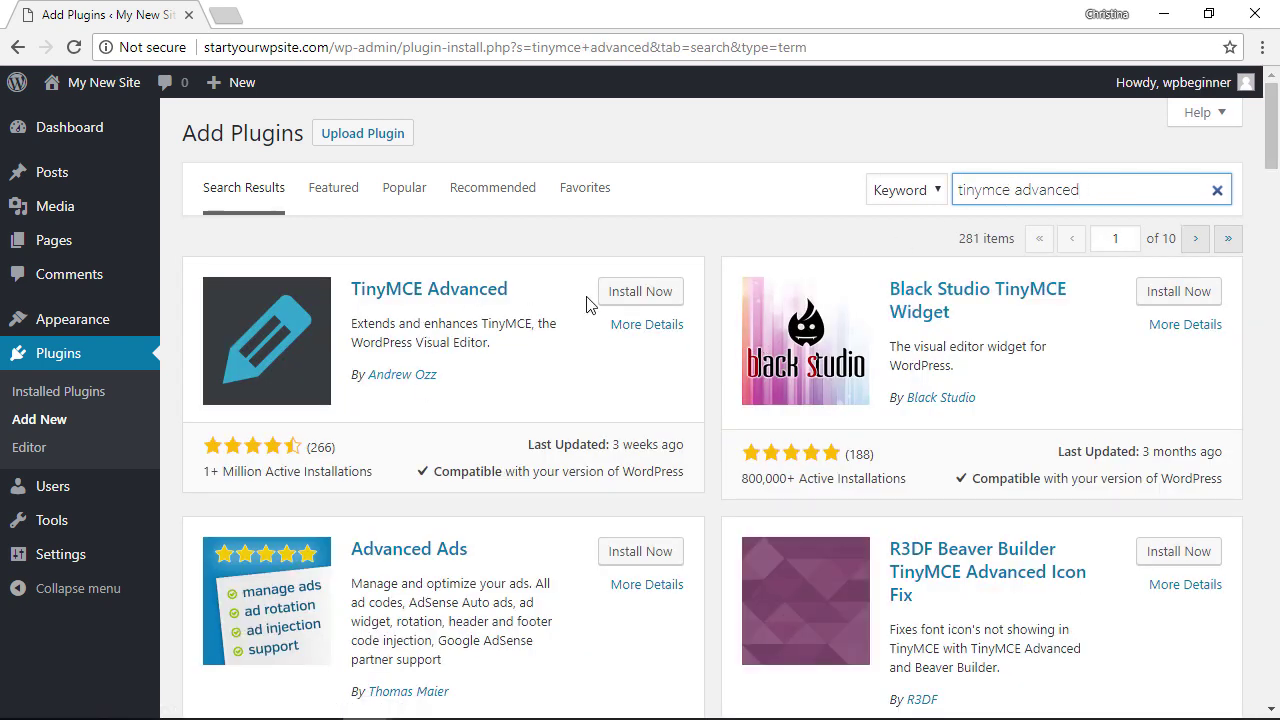
pyautogui.click(632, 293)
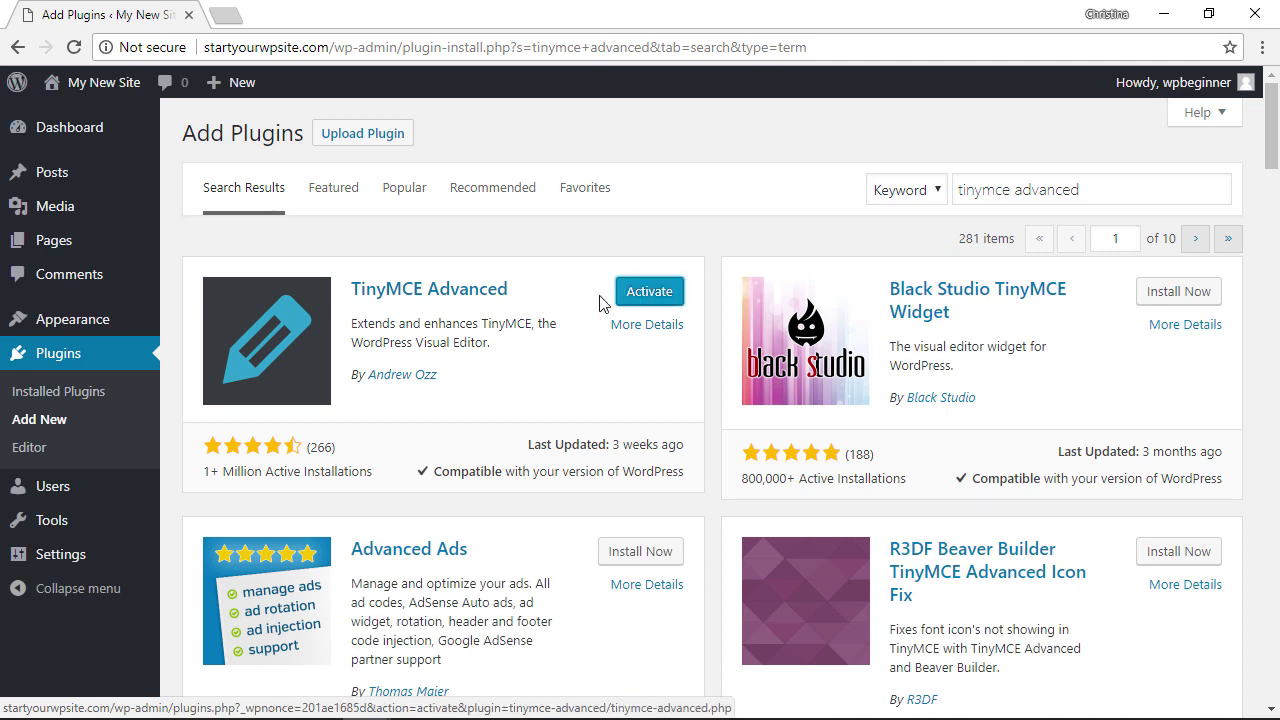
pyautogui.click(645, 297)
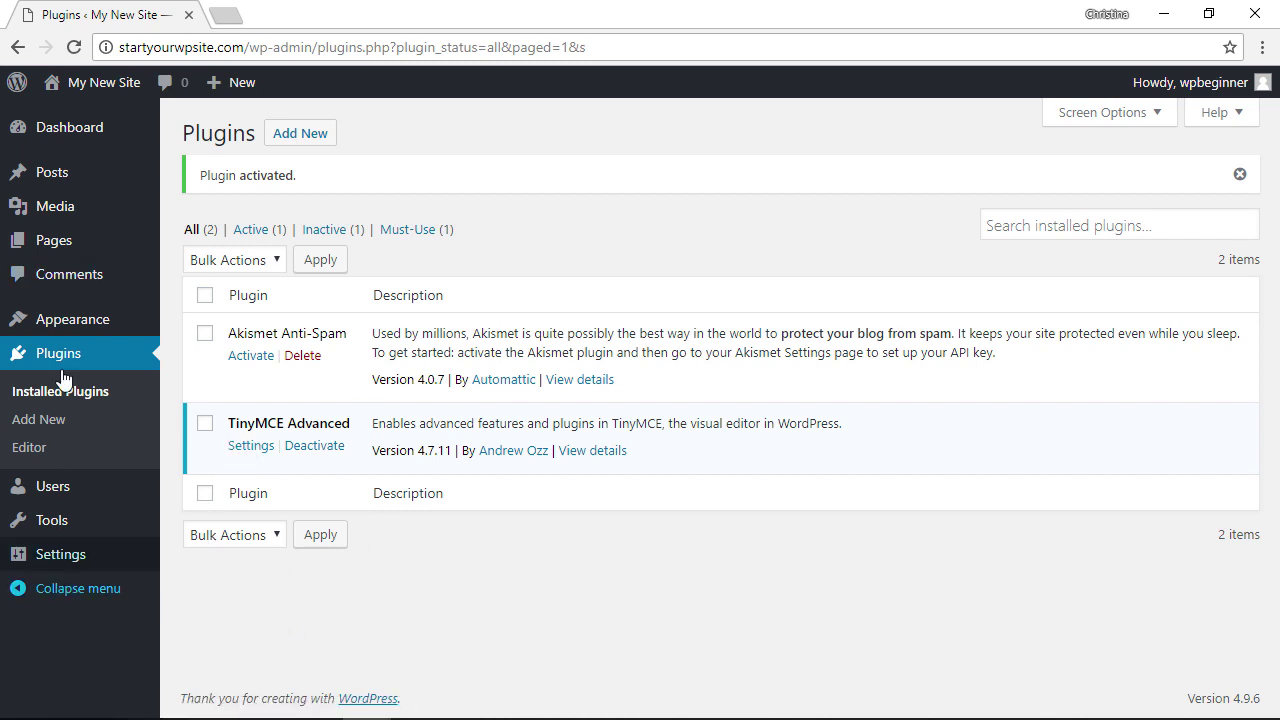
# Review the TinyMCE Advanced editor settings, including toolbar buttons and options, and save them.
pyautogui.click(45, 128)
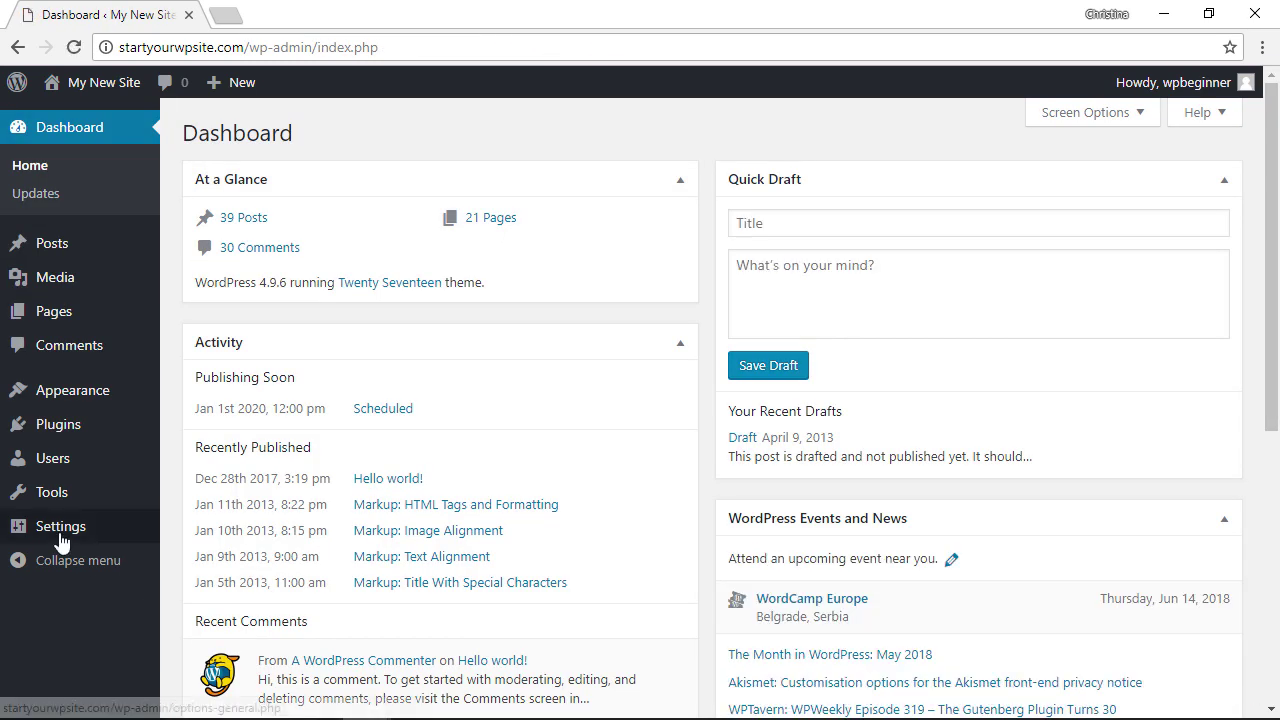
pyautogui.moveTo(52, 538)
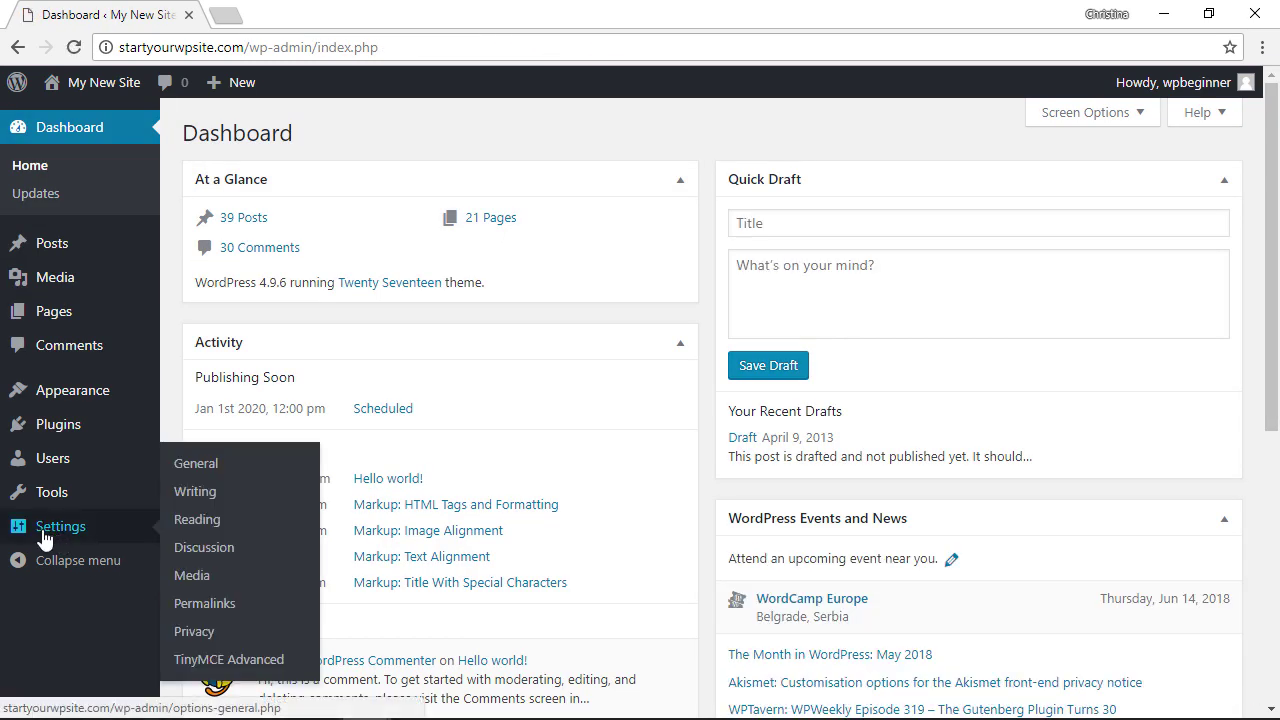
pyautogui.click(212, 662)
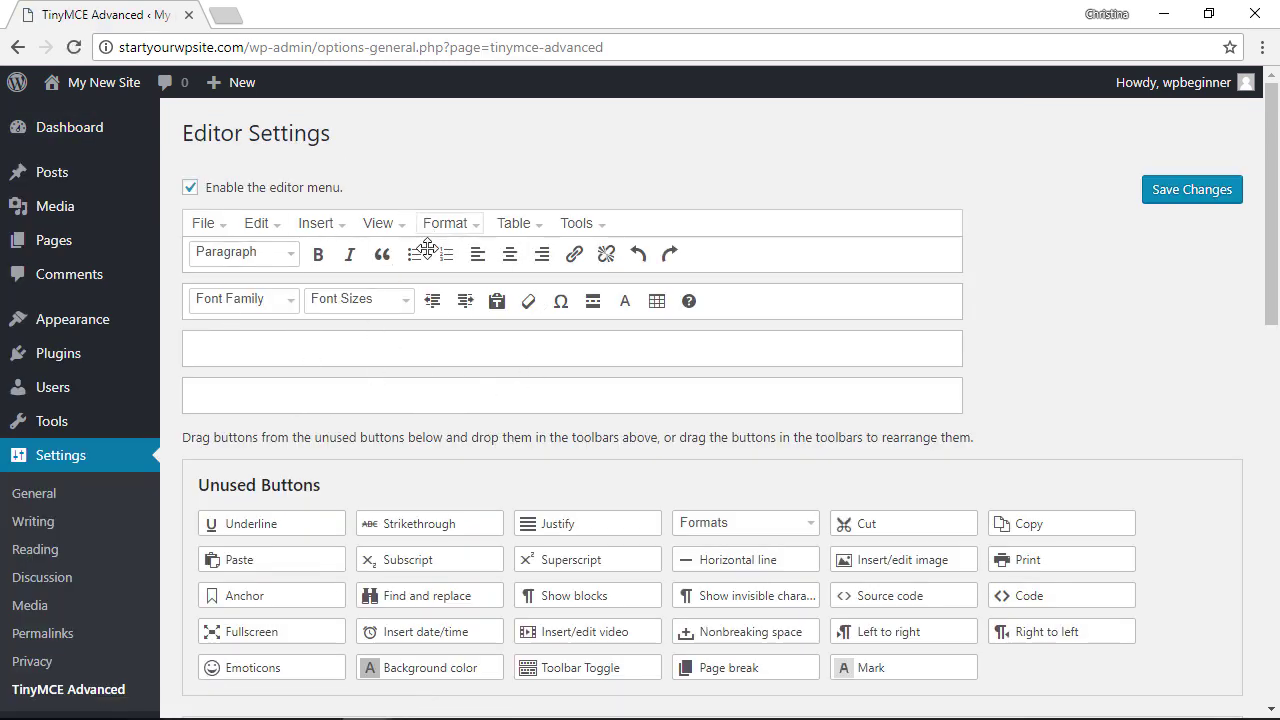
pyautogui.scroll(-2, 400, 403)
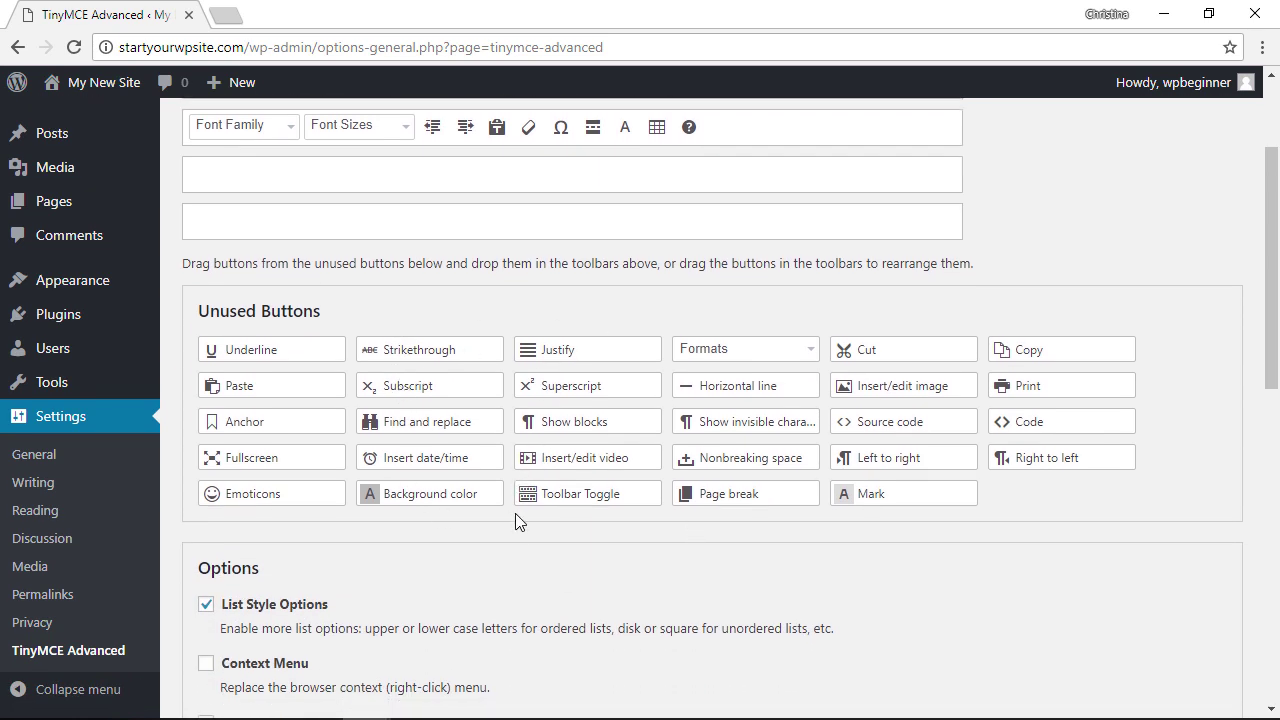
pyautogui.scroll(1, 516, 521)
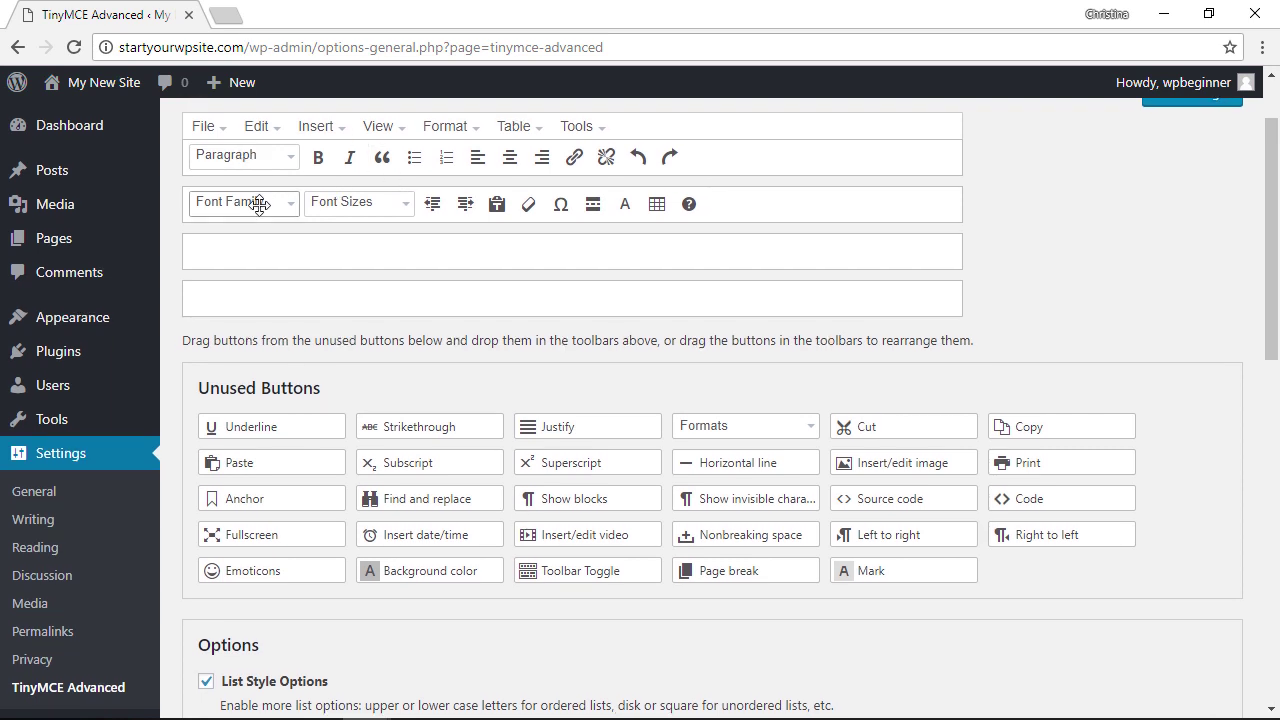
pyautogui.scroll(-5, 366, 284)
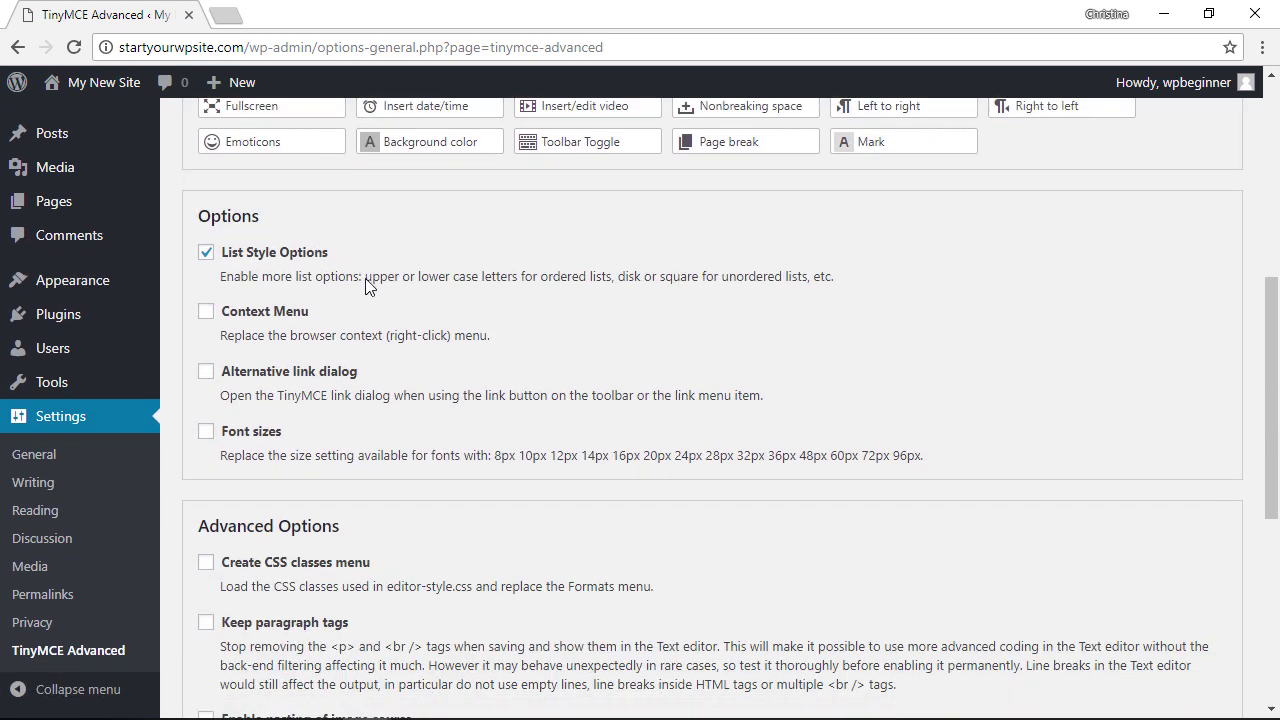
pyautogui.scroll(-5, 365, 278)
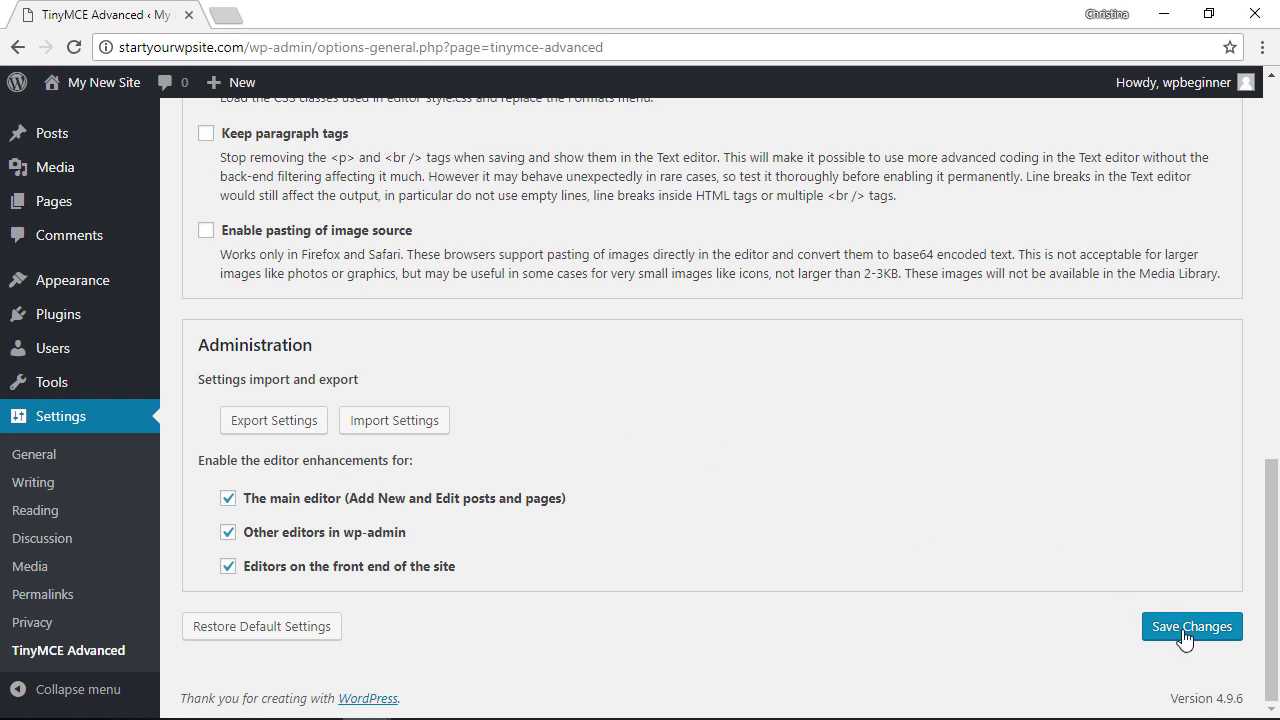
pyautogui.click(1186, 634)
# Reopen the "Hello world!" post in the editor from the posts list.
pyautogui.moveTo(55, 170)
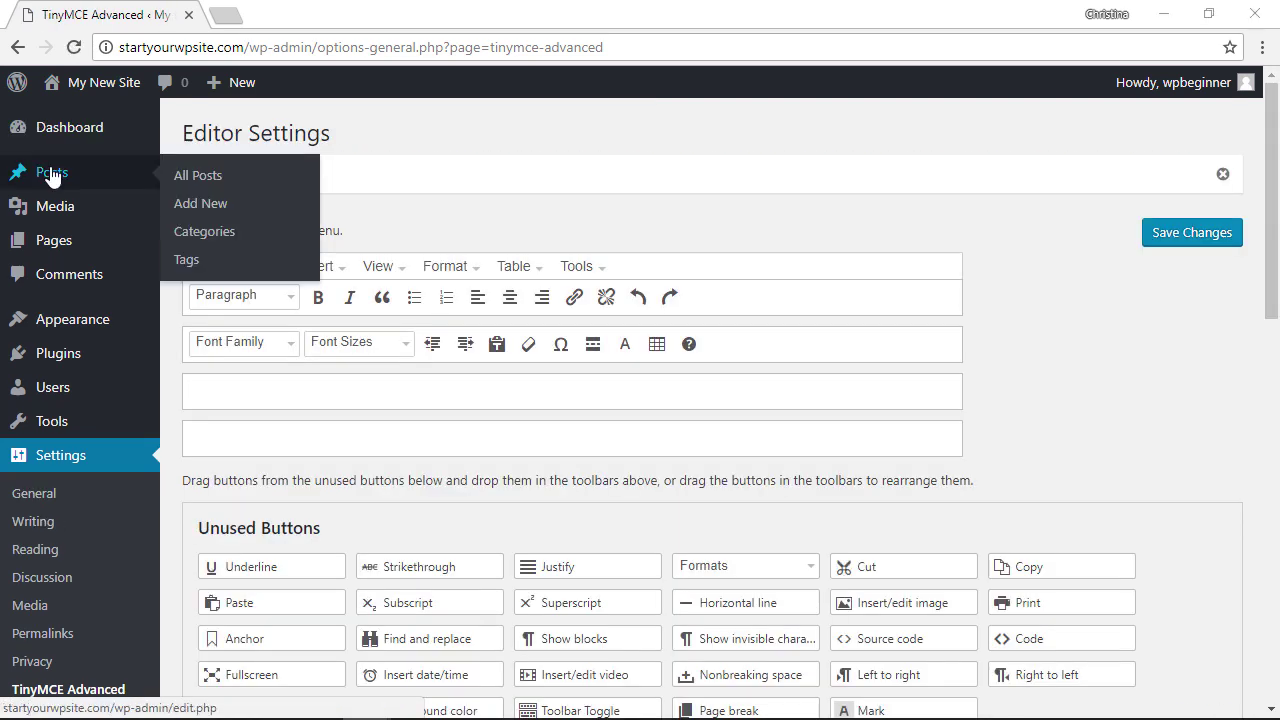
pyautogui.click(197, 175)
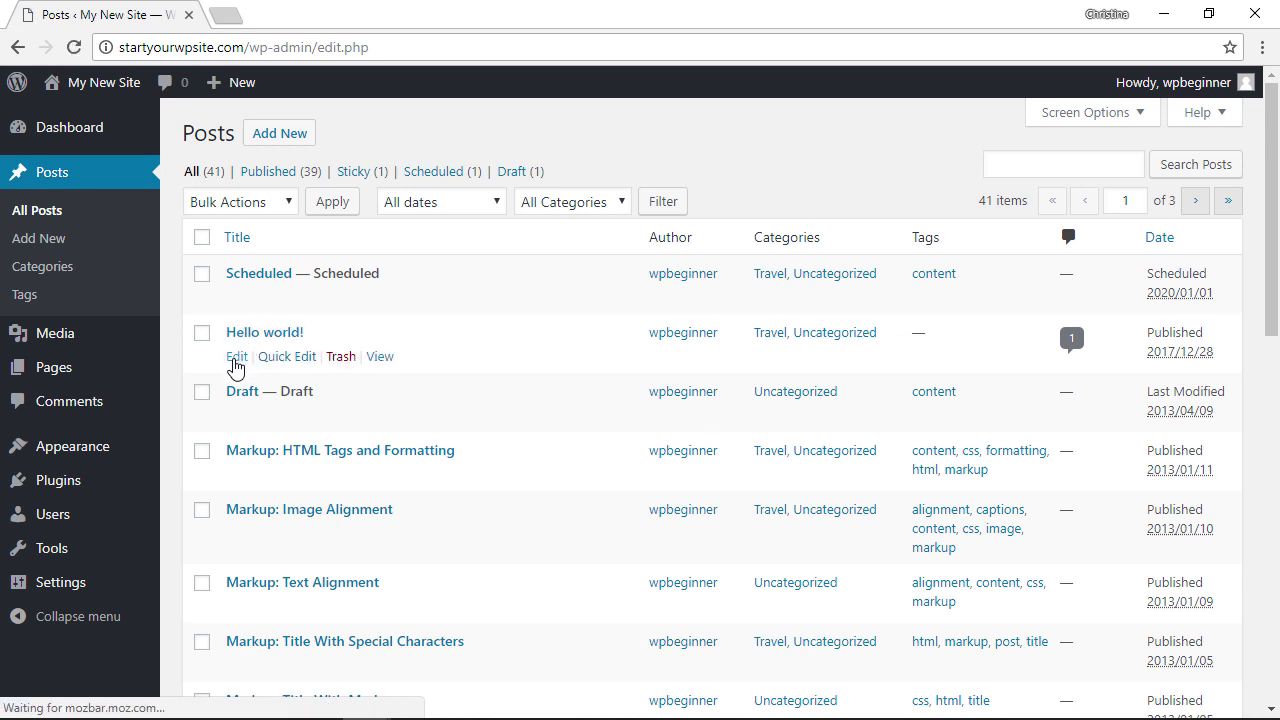
pyautogui.click(236, 360)
# Set the font size of "post. Edit or delete it, then start writing!" to 18pt.
pyautogui.moveTo(295, 456); pyautogui.dragTo(528, 425)
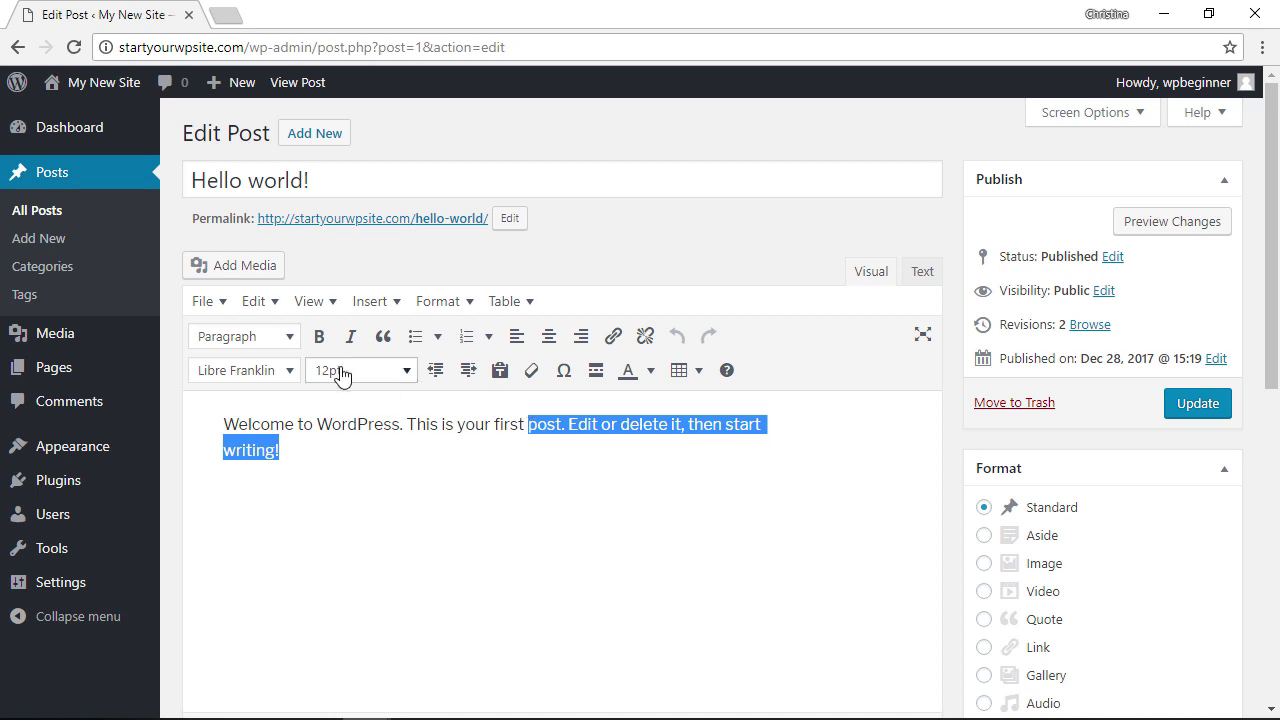
pyautogui.click(340, 371)
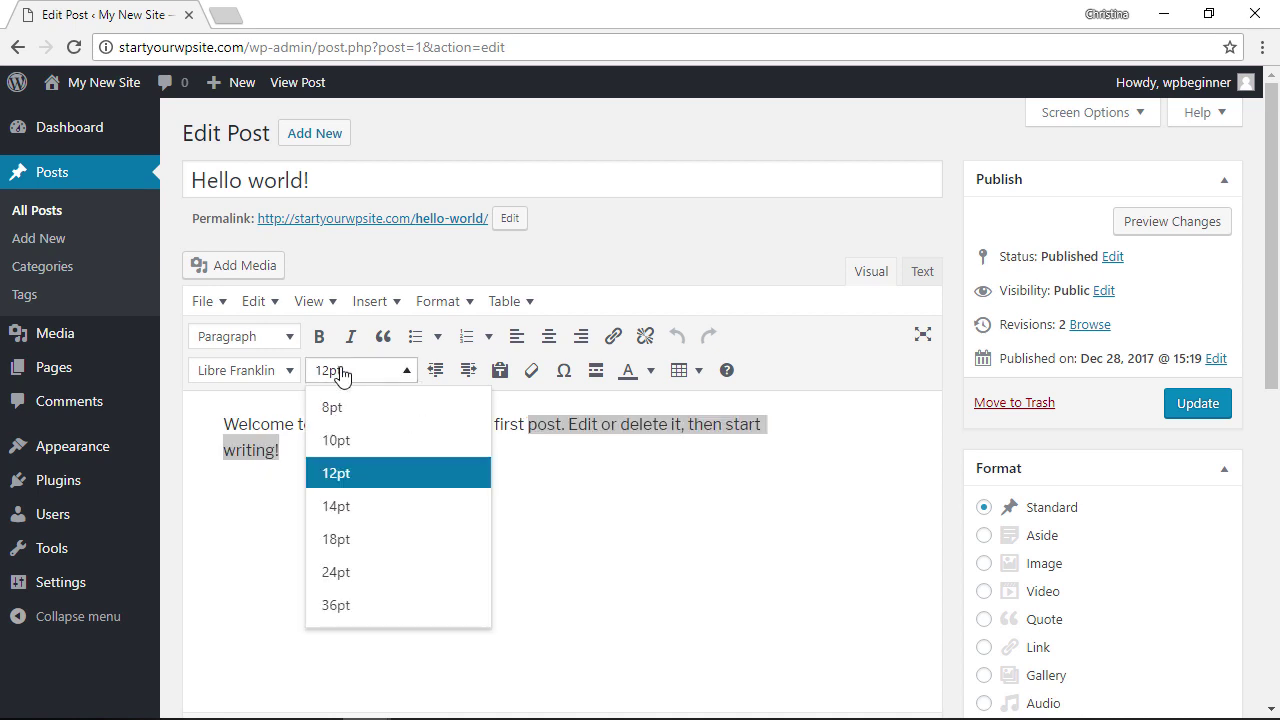
pyautogui.click(354, 541)
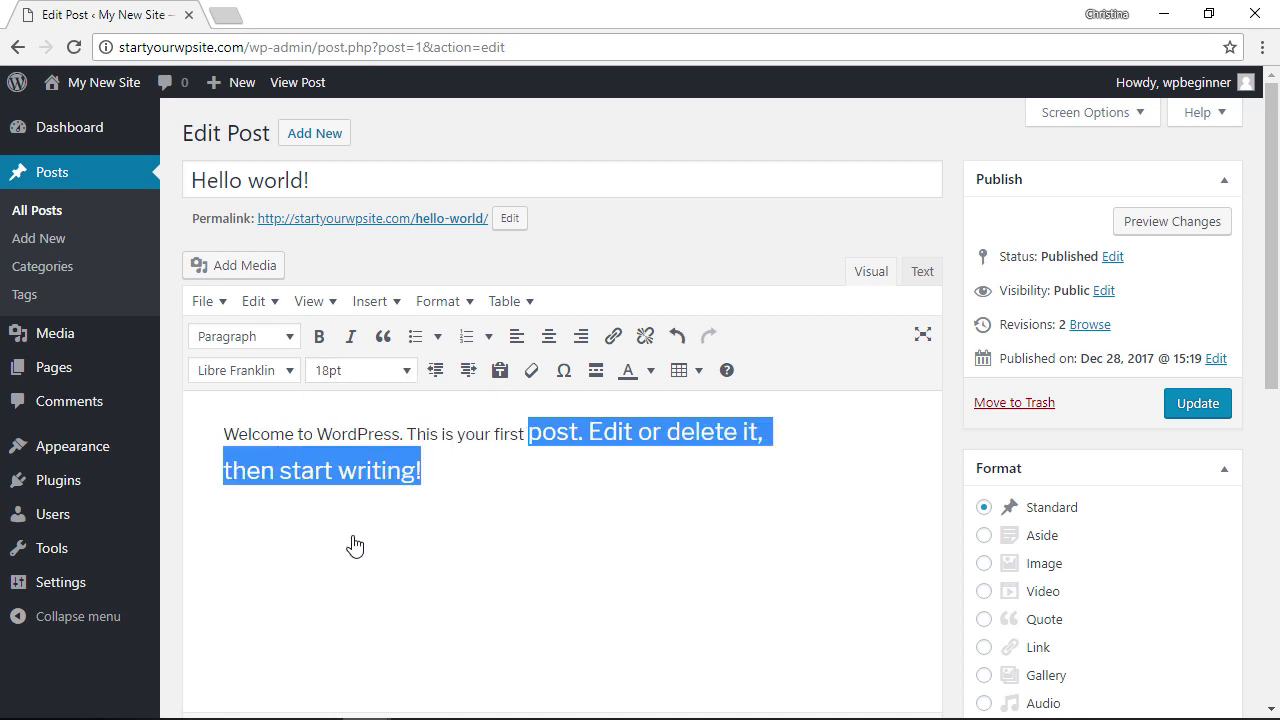
# Set the font family of the enlarged 18pt text to Georgia.
pyautogui.click(250, 378)
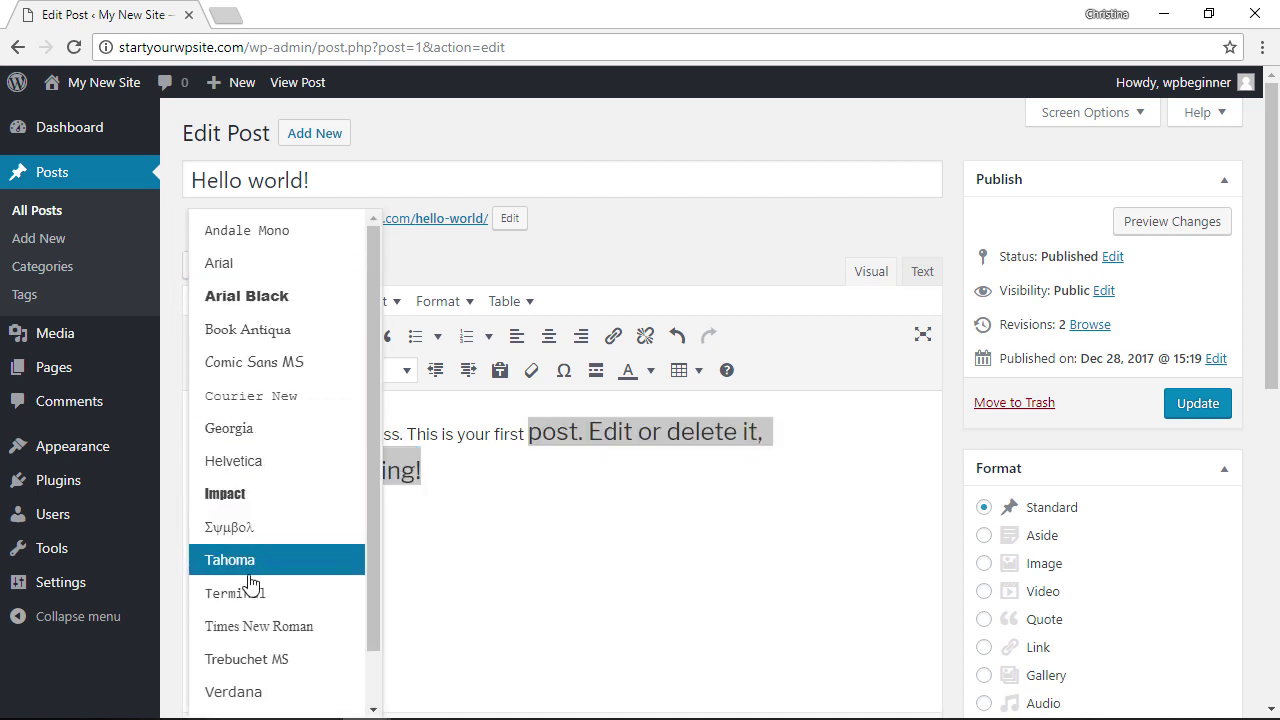
pyautogui.scroll(-1, 250, 583)
pyautogui.click(258, 414)
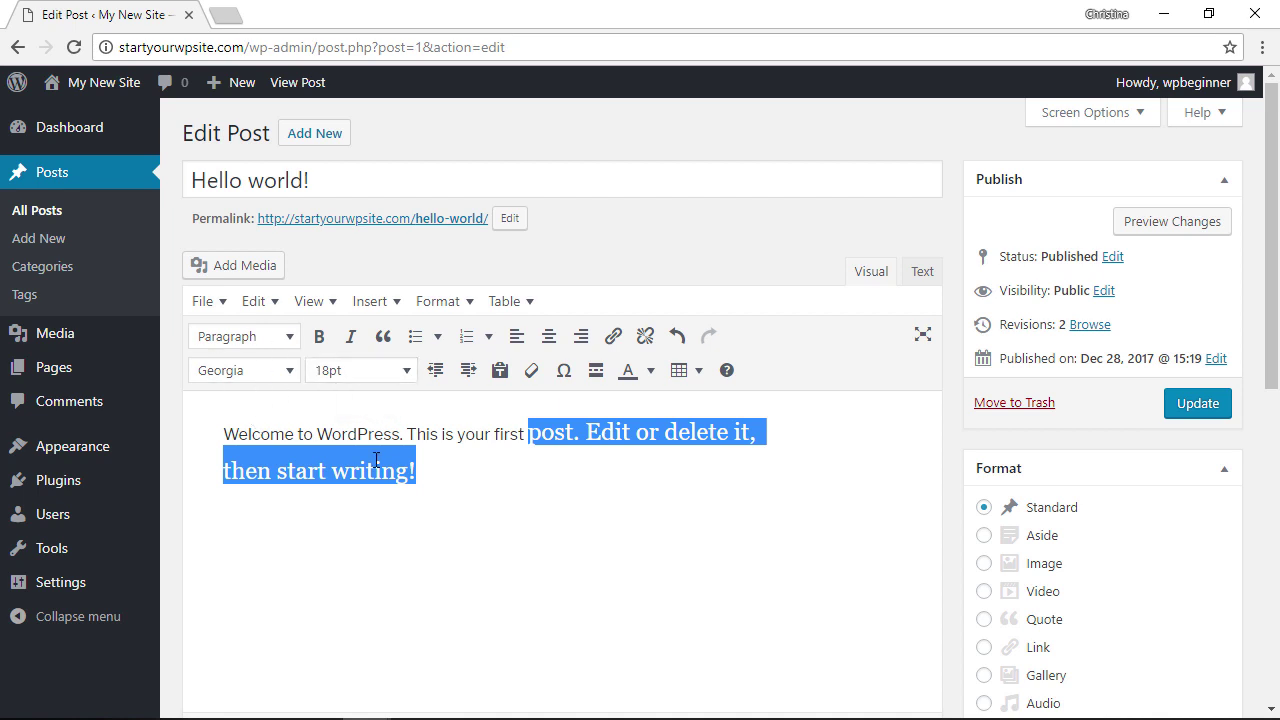
pyautogui.click(463, 477)
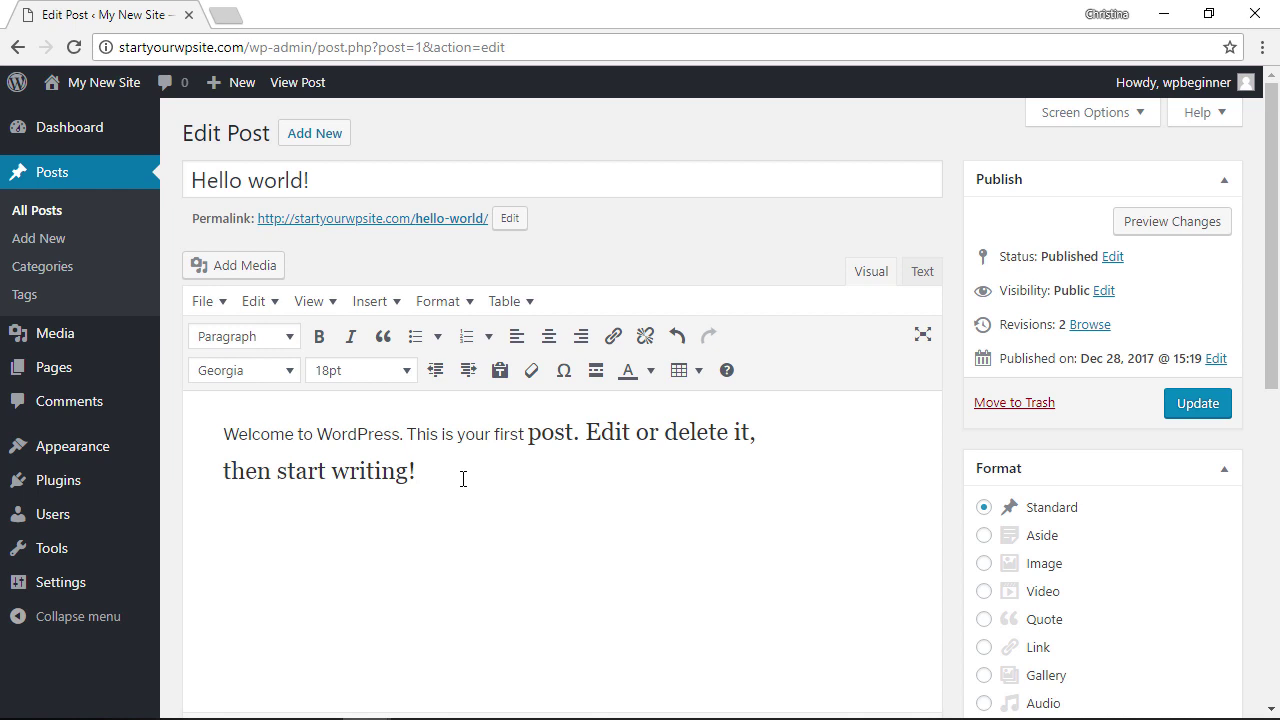
# Open the Additional CSS section of the theme customizer and dismiss its introductory help text.
pyautogui.moveTo(50, 442)
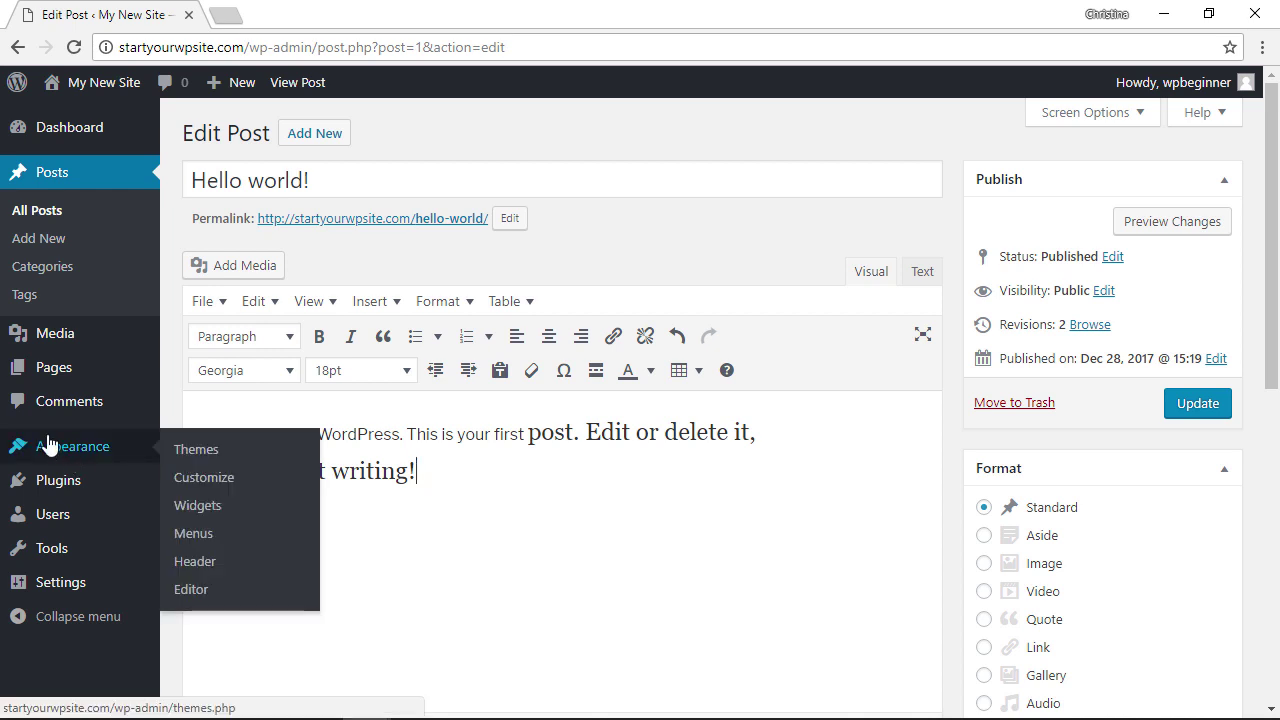
pyautogui.click(201, 484)
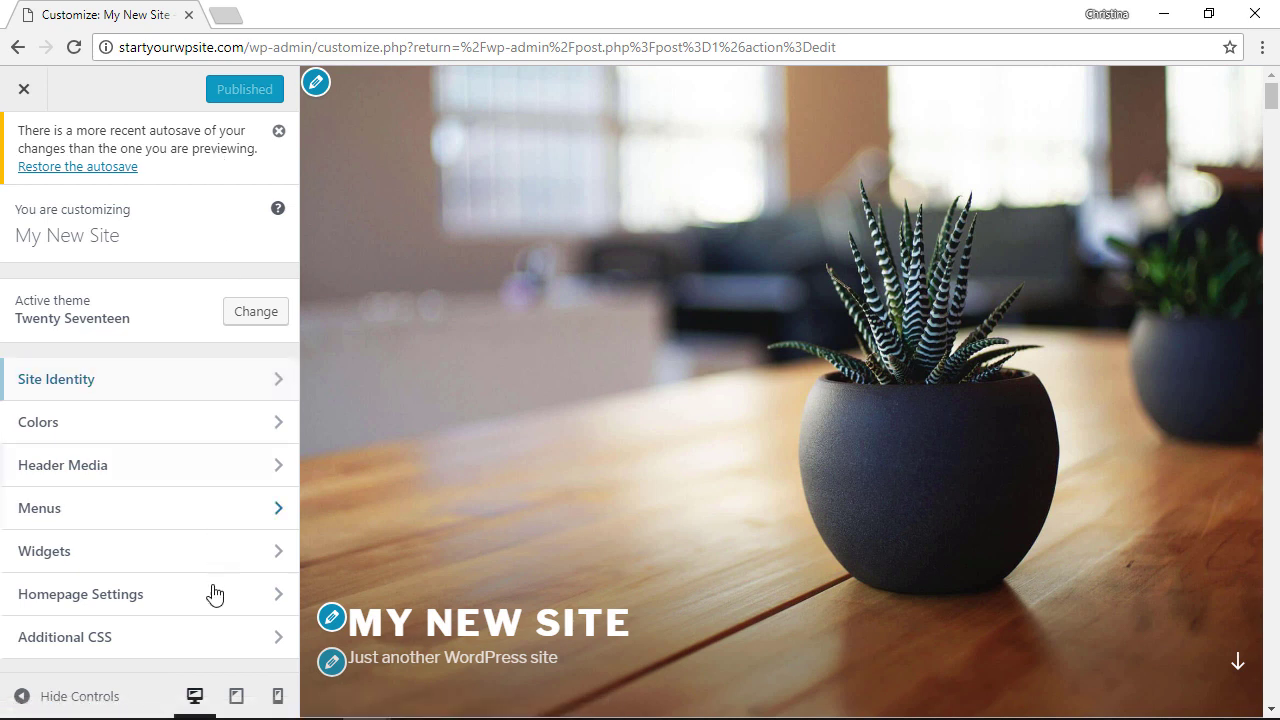
pyautogui.click(72, 640)
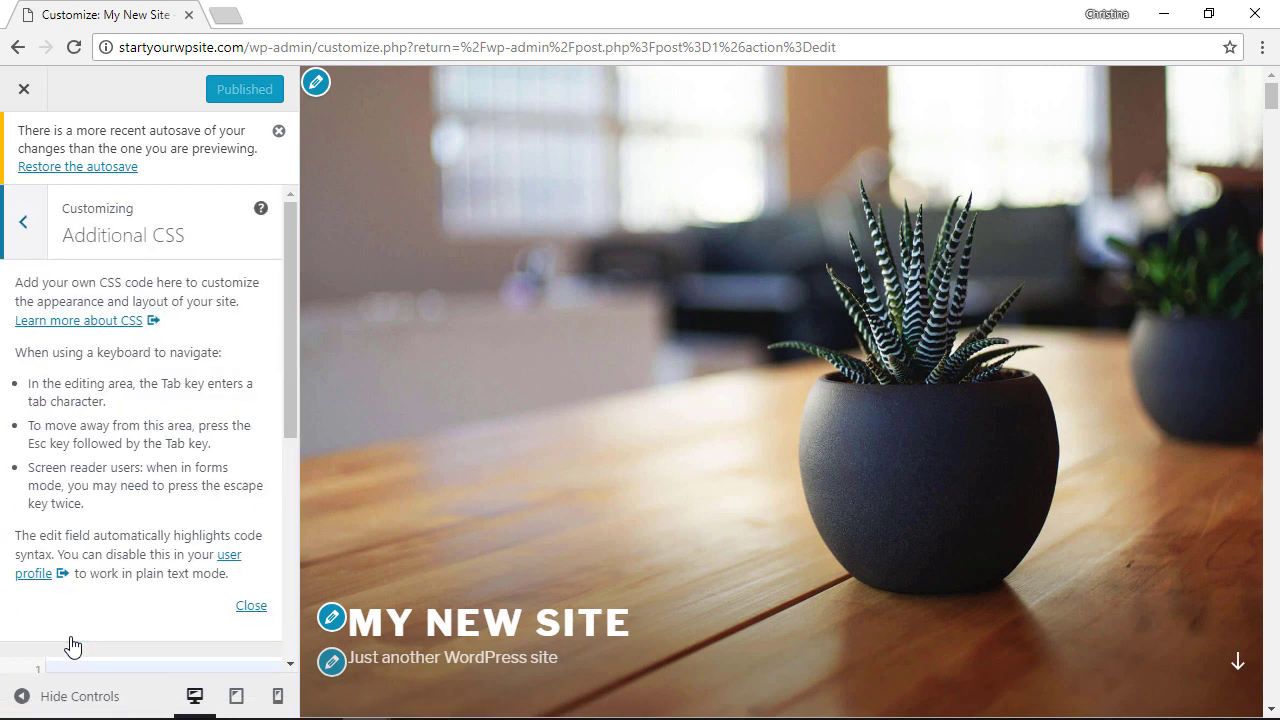
pyautogui.click(250, 607)
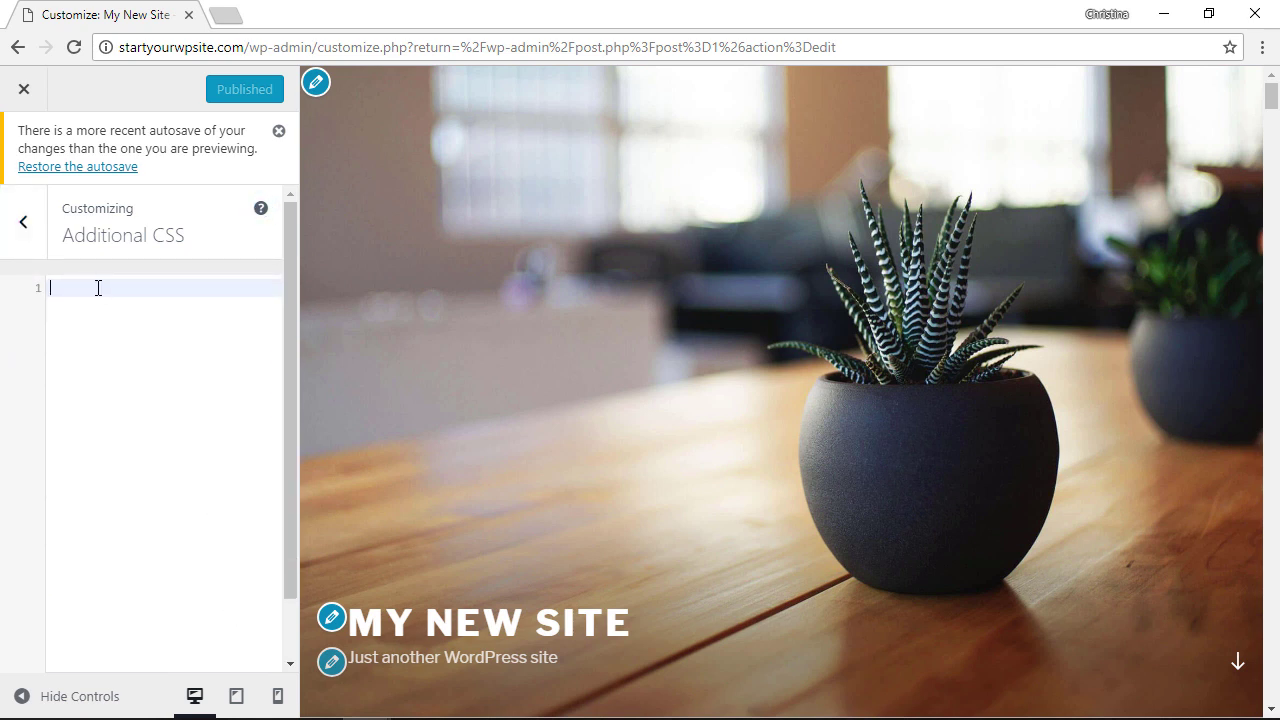
# Examine the "Hello world!" post's text in the site preview.
pyautogui.scroll(-8, 476, 353)
pyautogui.scroll(-1, 477, 355)
pyautogui.scroll(-2, 477, 355)
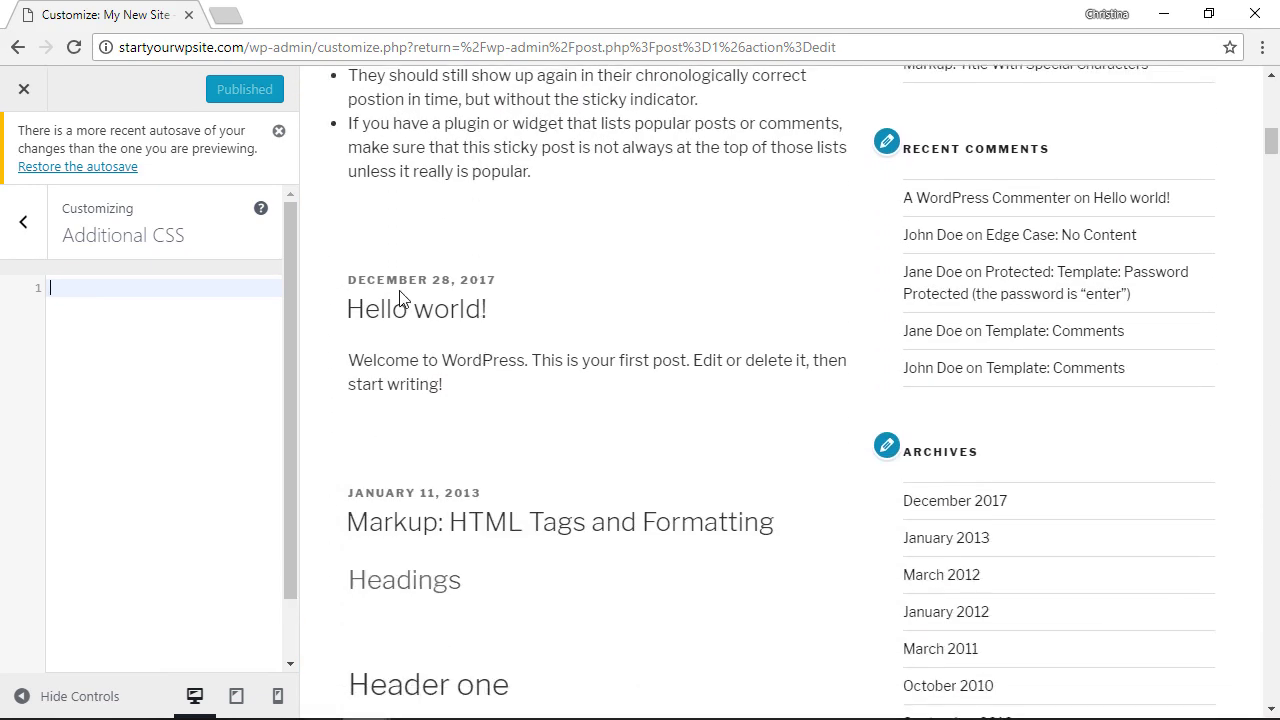
# Open the "Hello world!" post in the preview and add a CSS rule giving p a font-size of 18px.
pyautogui.click(395, 310)
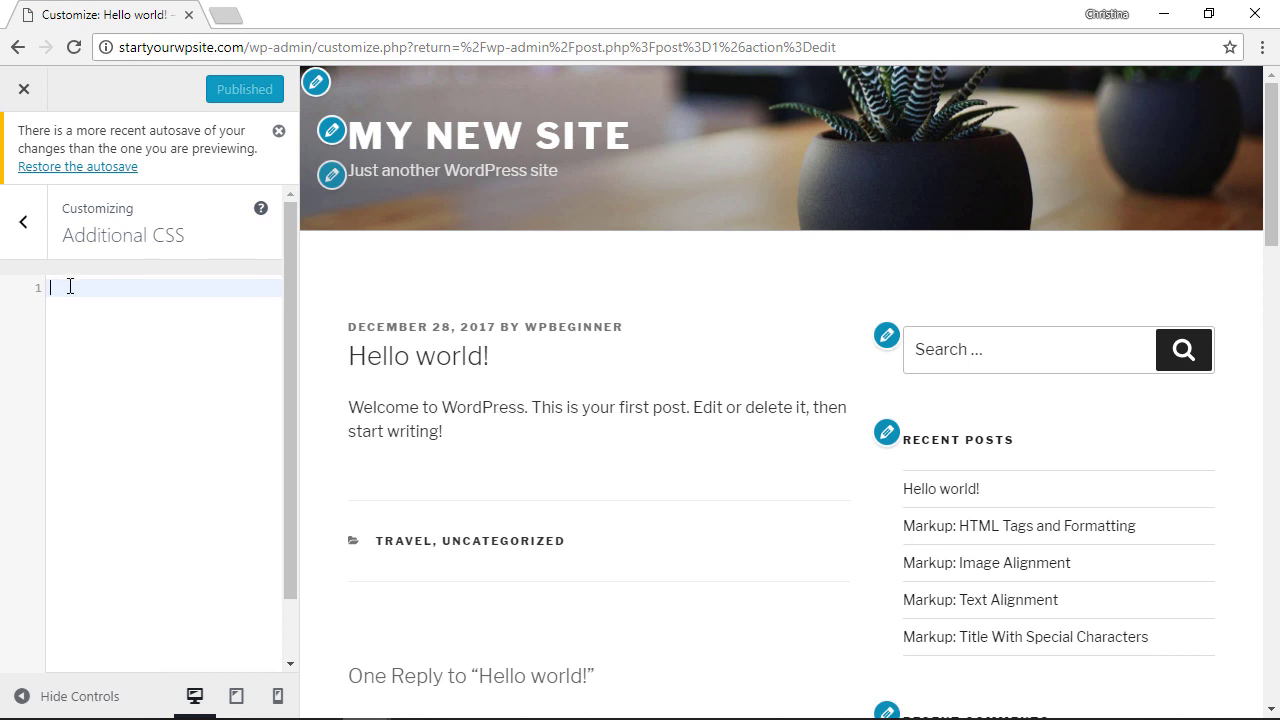
pyautogui.write('p {')
pyautogui.press('Return')
pyautogui.write('font')
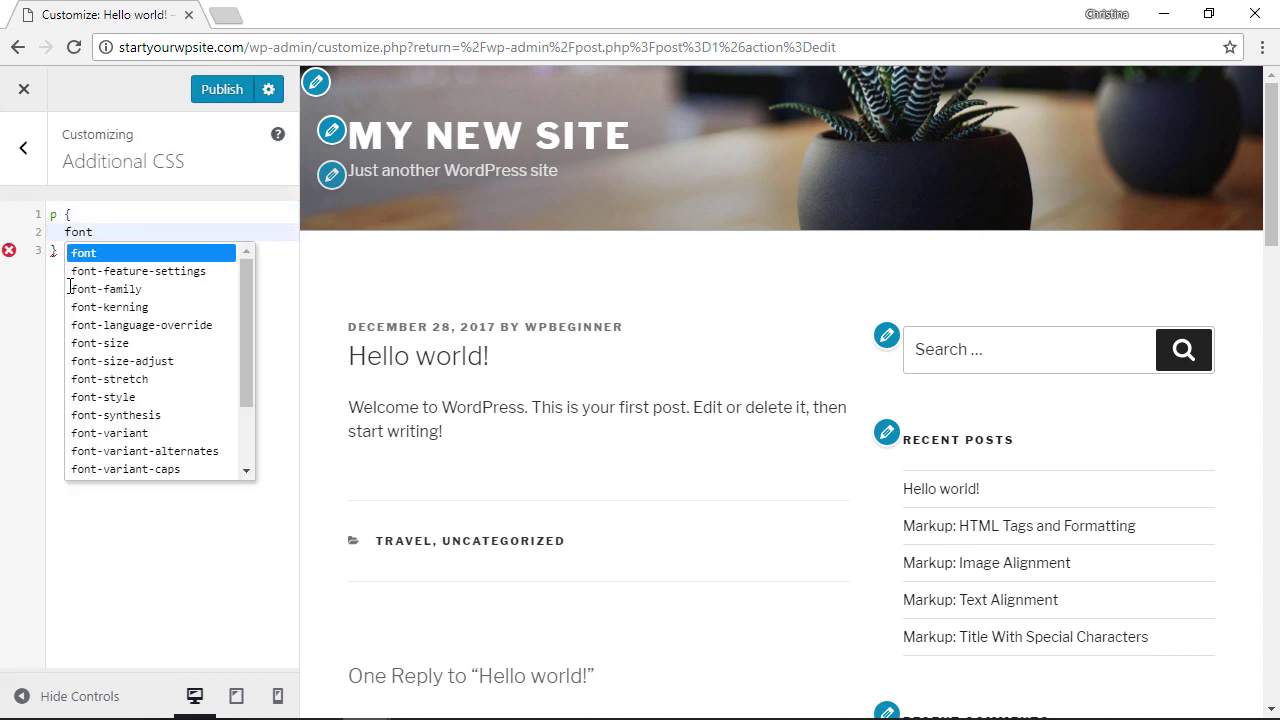
pyautogui.write('-si')
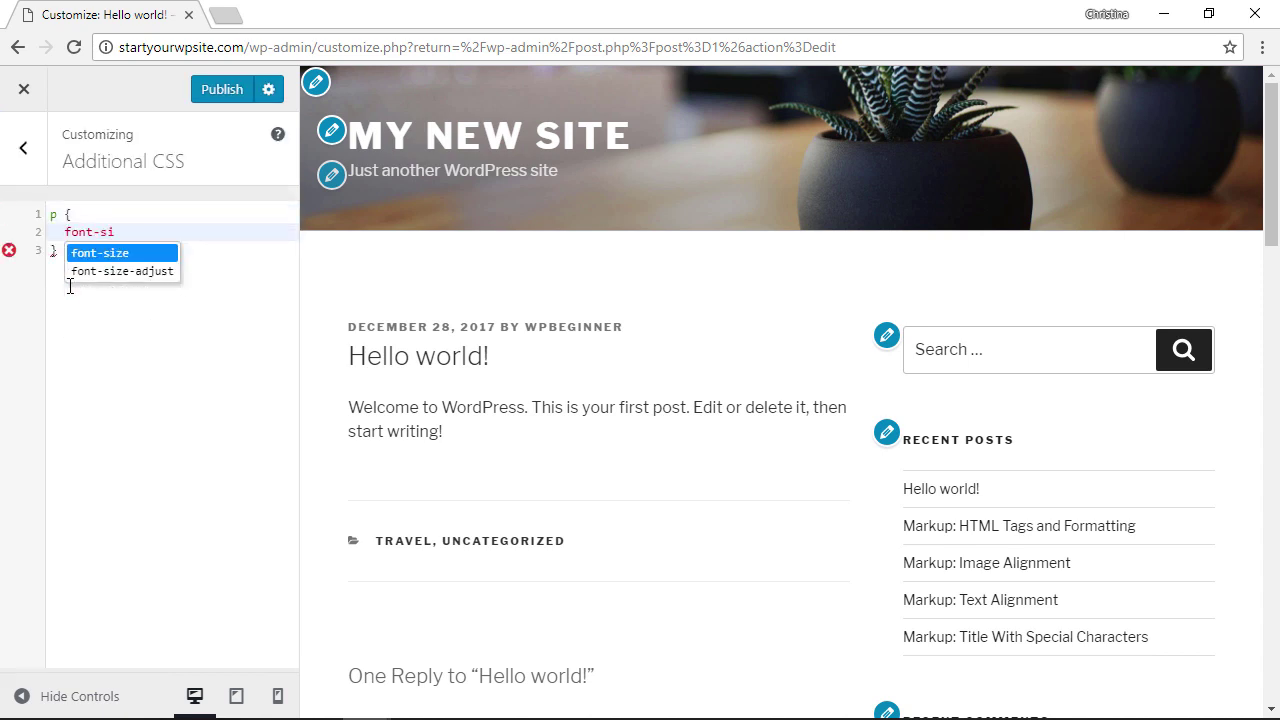
pyautogui.click(118, 255)
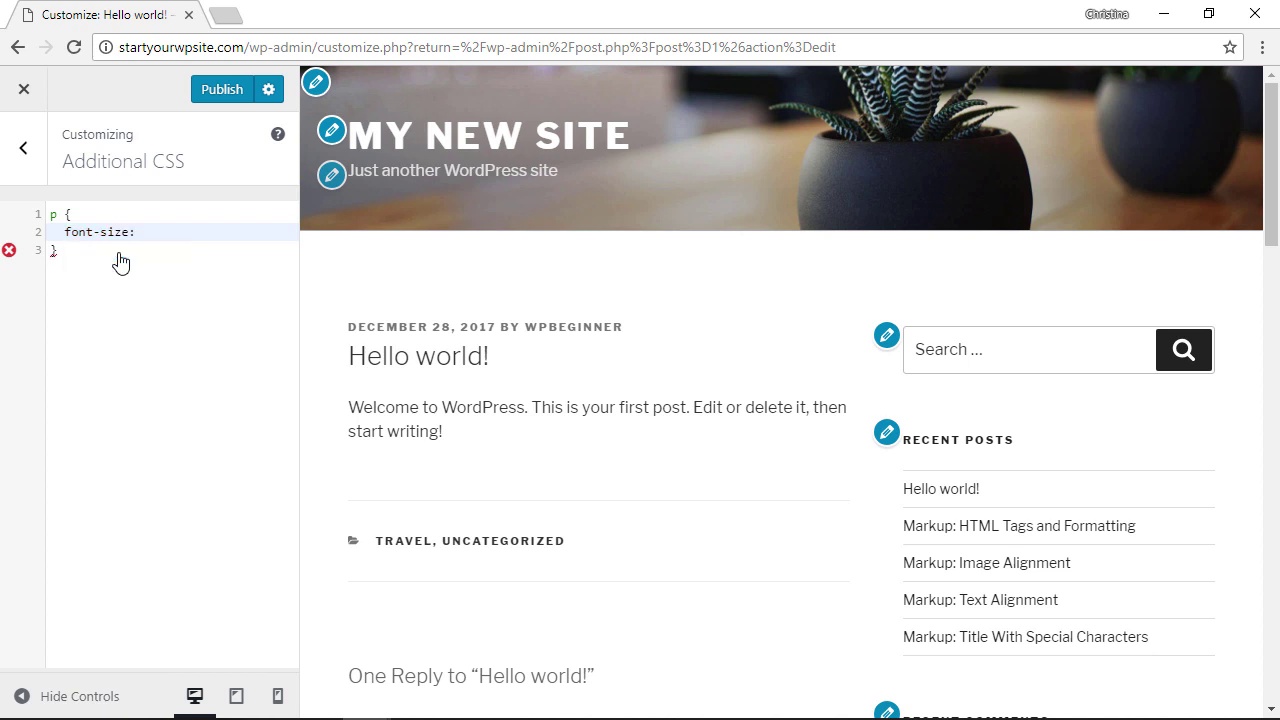
pyautogui.write('px;')
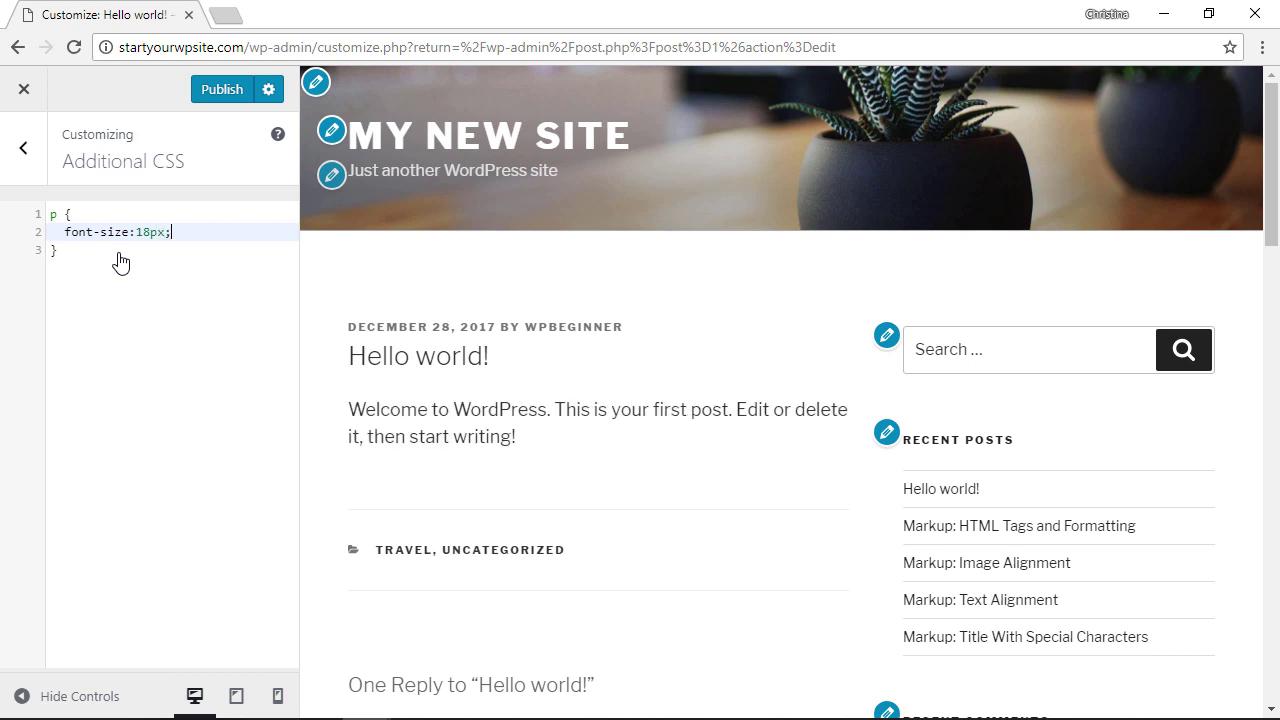
# Try paragraph font sizes of 19px and 26px in the p rule.
pyautogui.moveTo(108, 274); pyautogui.dragTo(56, 212)
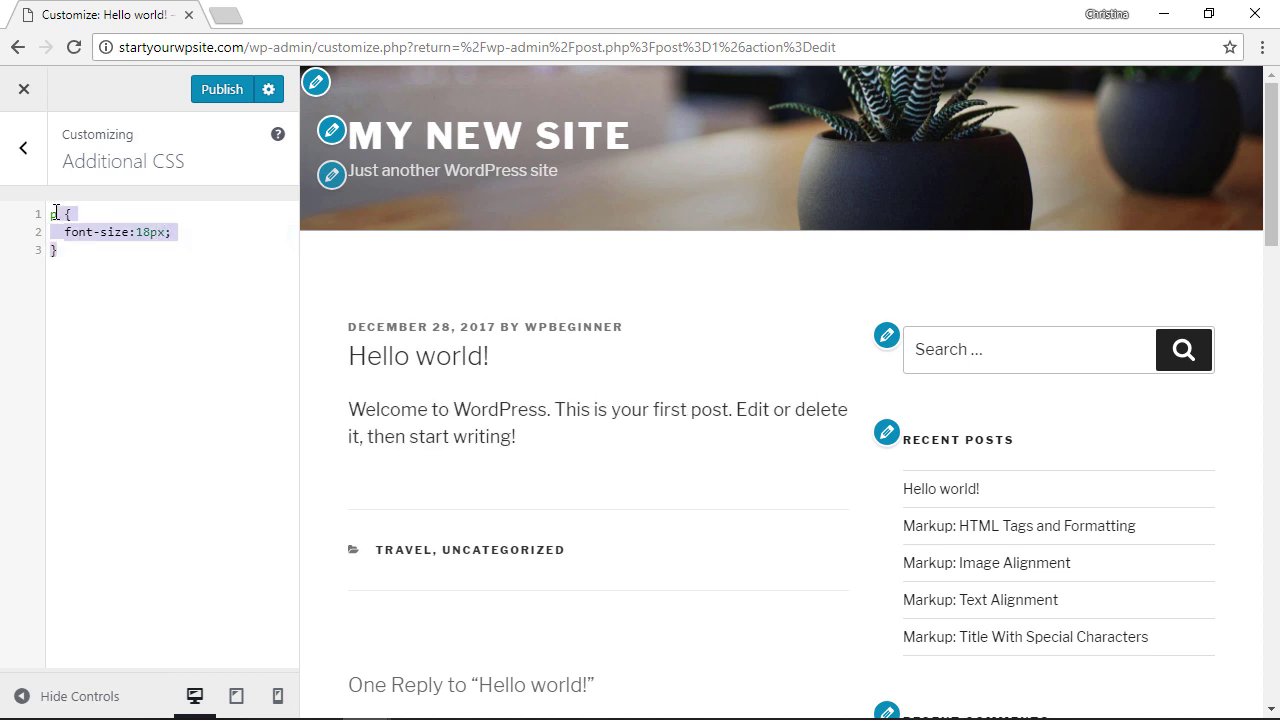
pyautogui.click(151, 236)
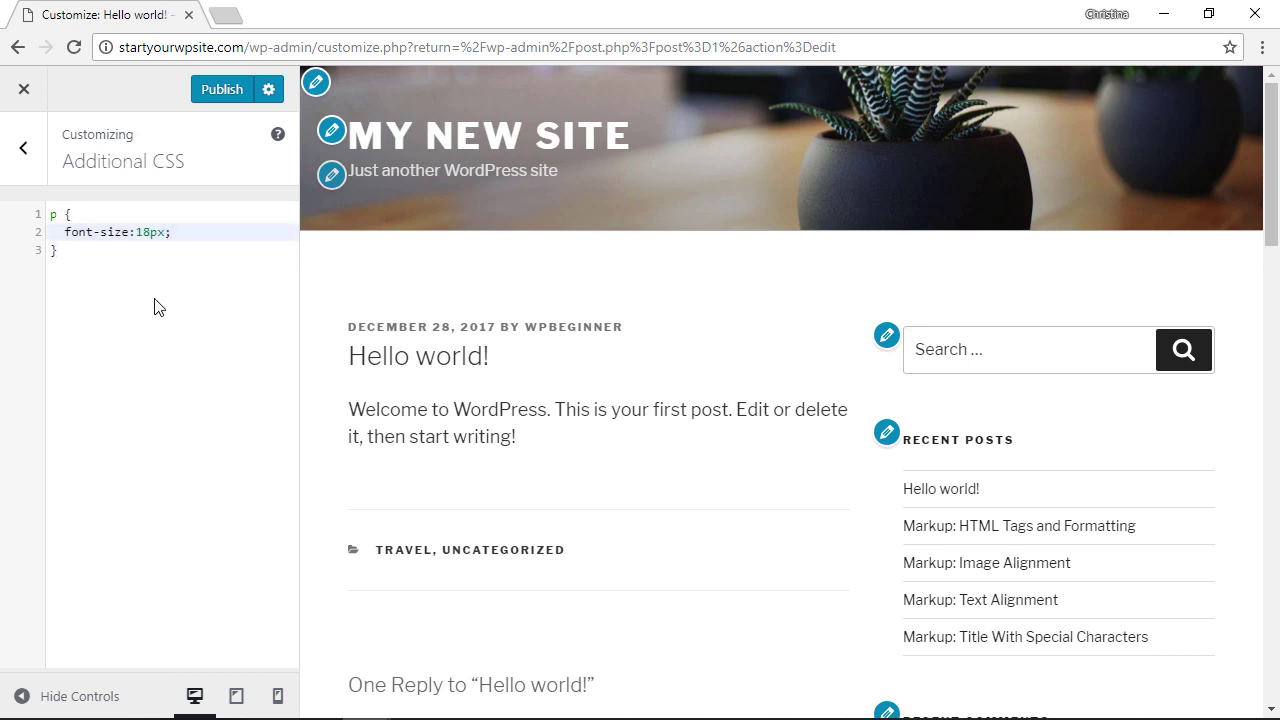
pyautogui.press('BackSpace')
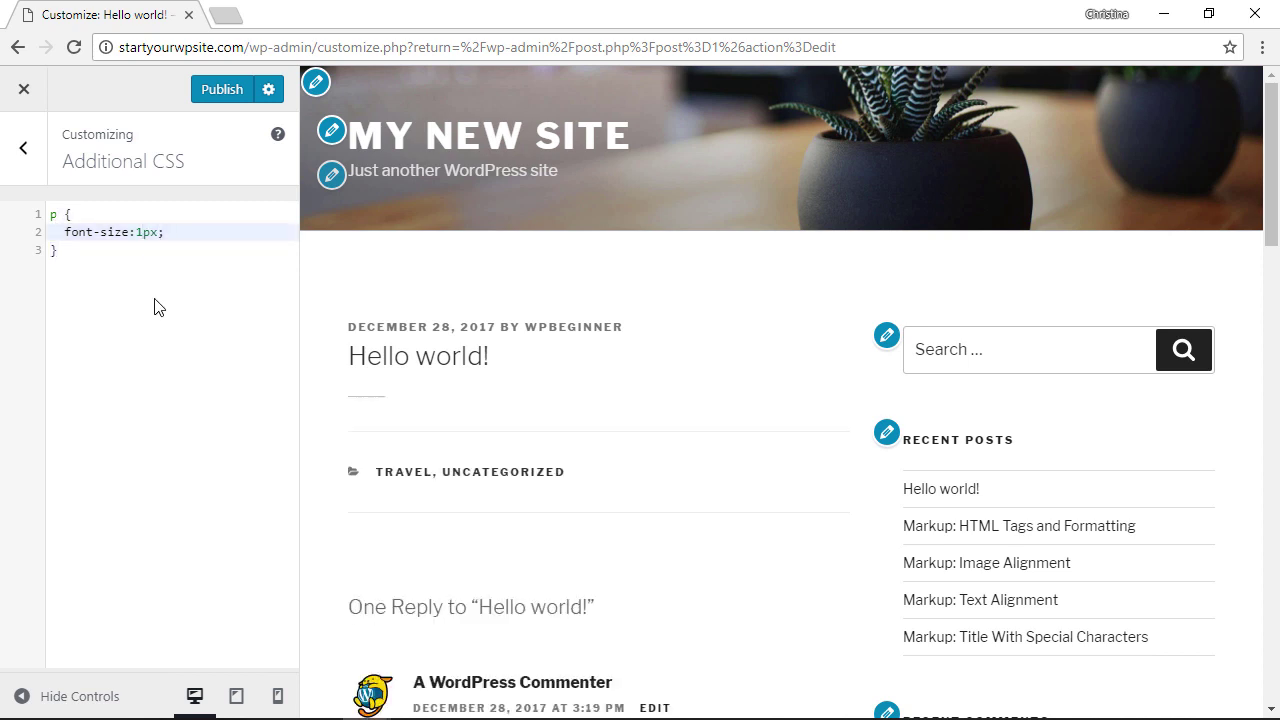
pyautogui.write('9')
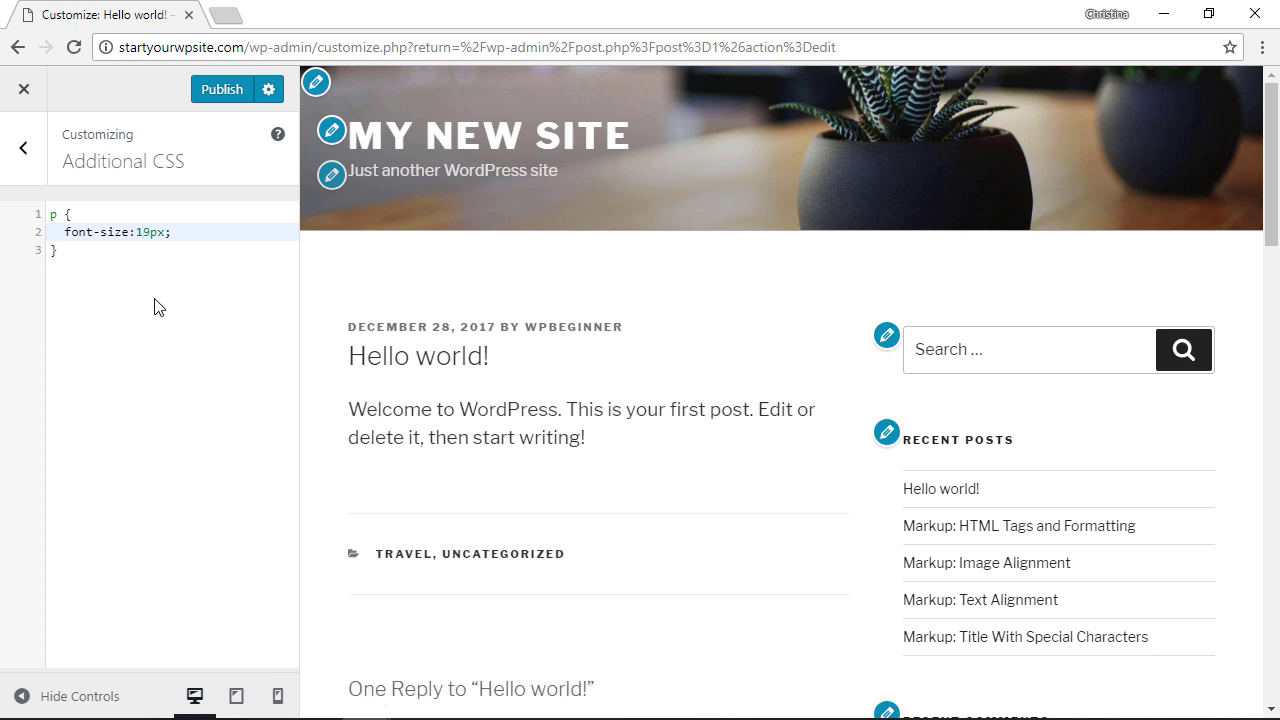
pyautogui.press('BackSpace')
pyautogui.press('BackSpace')
pyautogui.write('26')
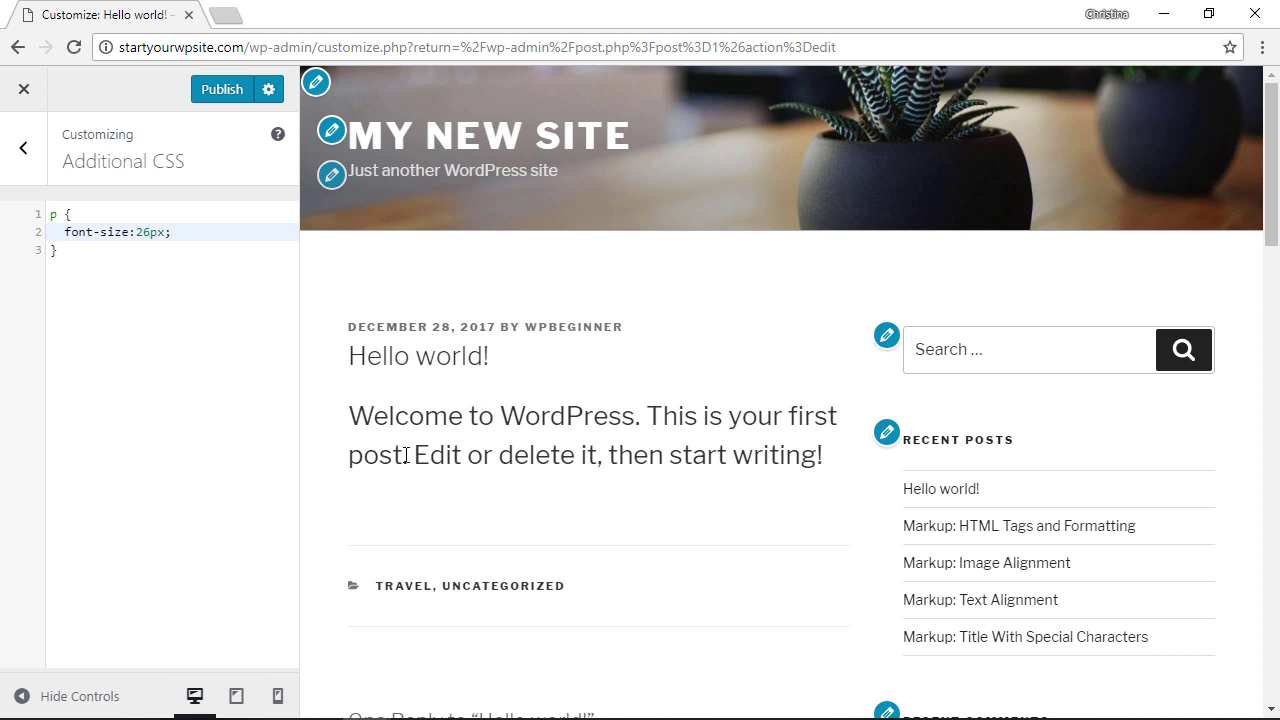
# Set the p rule's font-size to 18px and publish the customizer changes.
pyautogui.press('BackSpace')
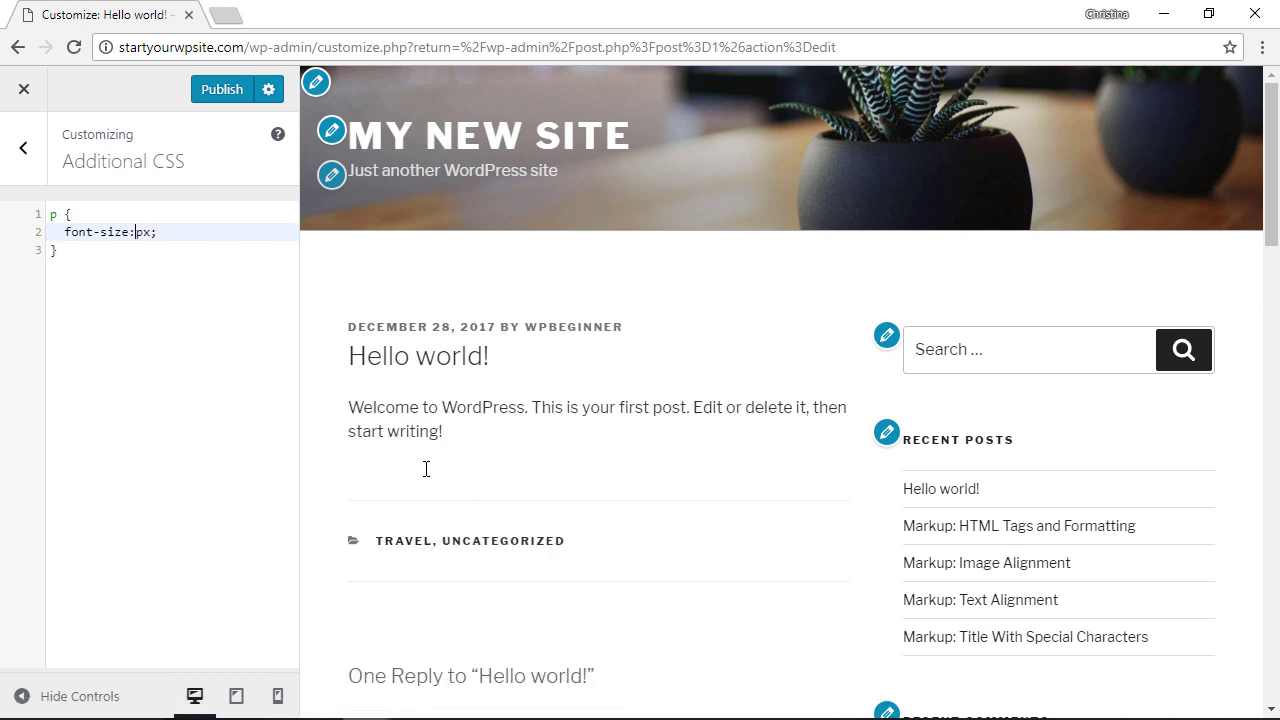
pyautogui.write('16')
pyautogui.press('BackSpace')
pyautogui.write('8')
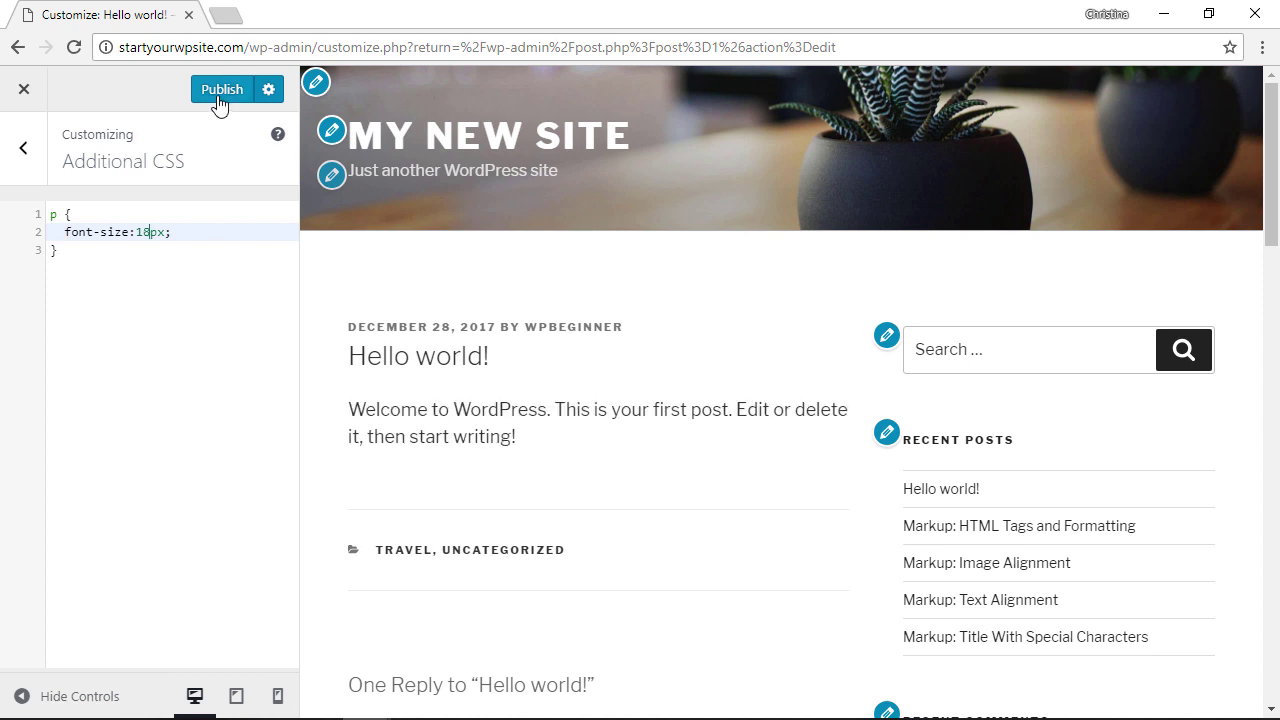
pyautogui.click(220, 92)
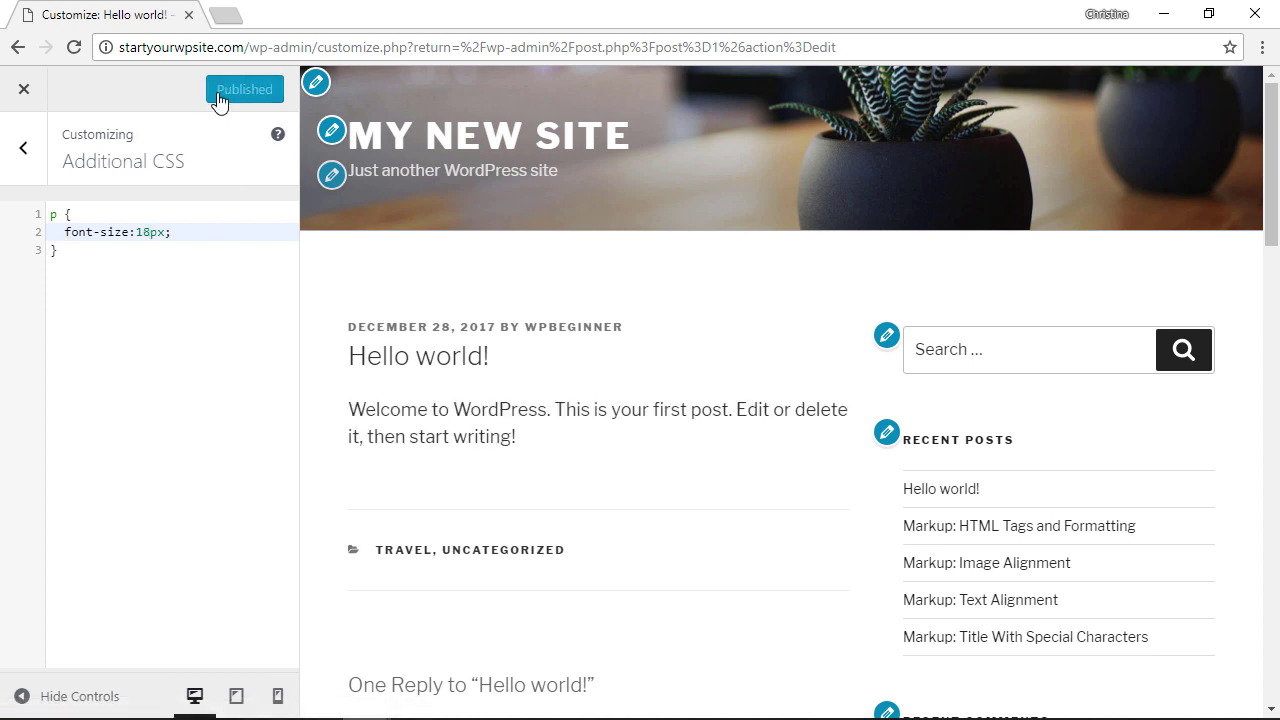